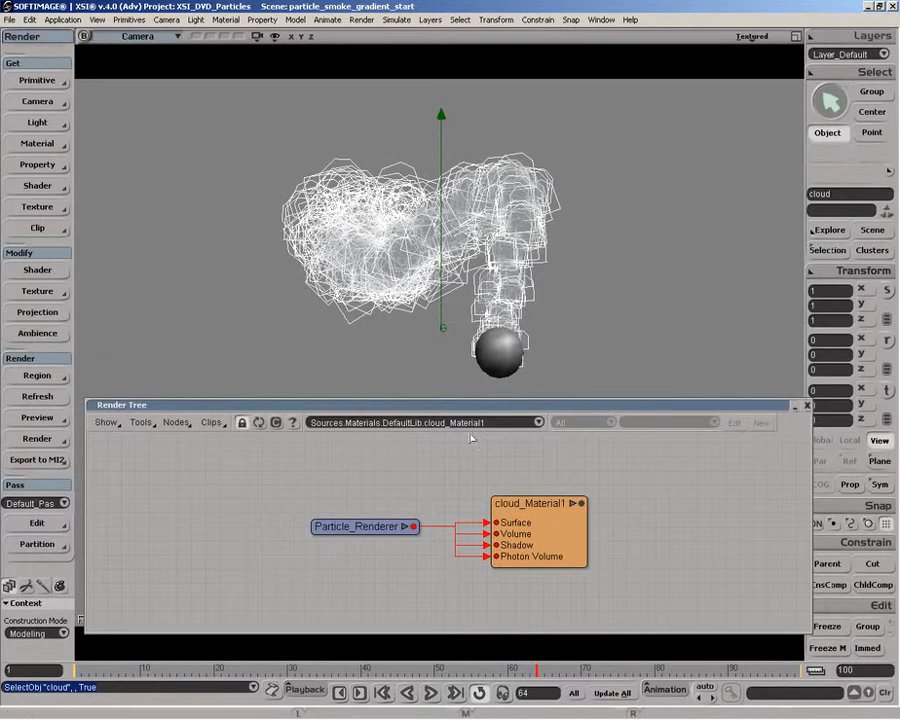
# Step: Switch the render tree to ParTypes.PType and spread out its Particle_Shape, Particle_Billboard and PType nodes, with the billboard's inputs expanded
pyautogui.click(505, 424)
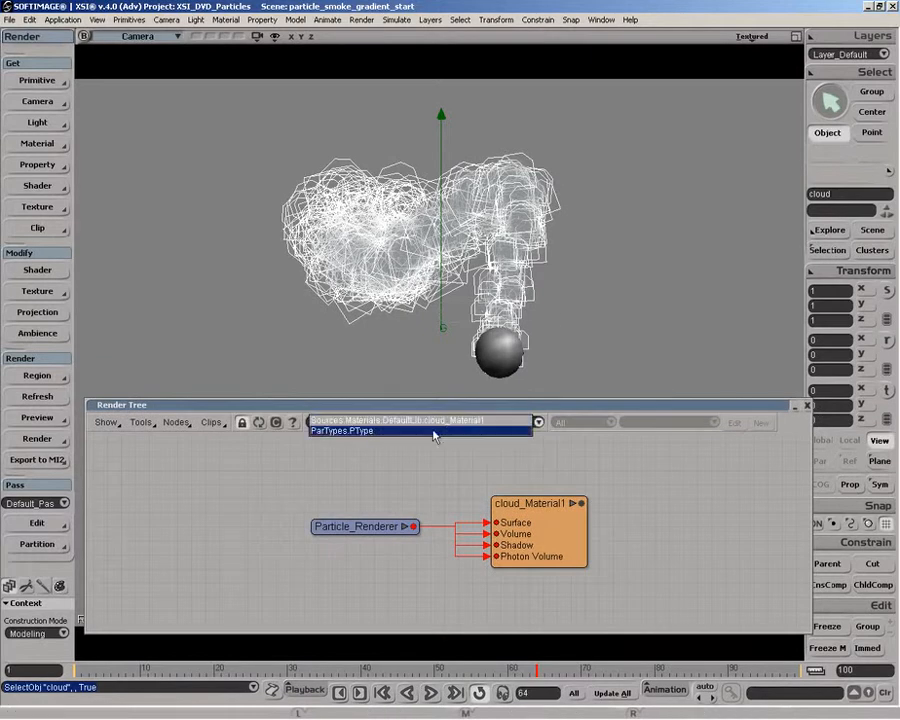
pyautogui.click(373, 432)
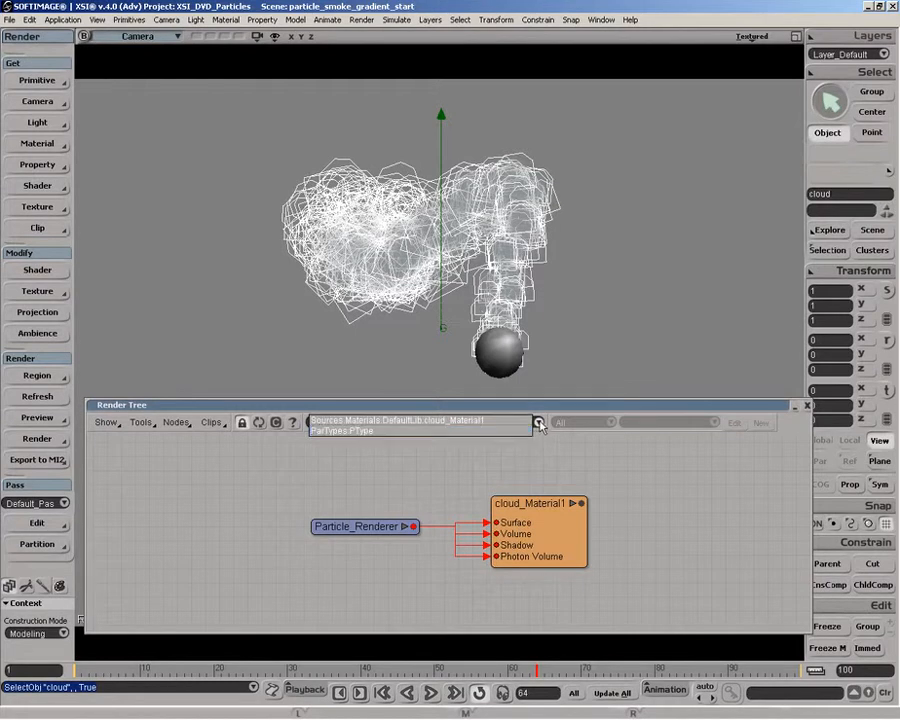
pyautogui.moveTo(600, 510); pyautogui.dragTo(613, 507)
pyautogui.click(500, 527)
pyautogui.moveTo(500, 527); pyautogui.dragTo(484, 526)
pyautogui.moveTo(305, 517); pyautogui.dragTo(285, 522)
pyautogui.moveTo(618, 511); pyautogui.dragTo(643, 527)
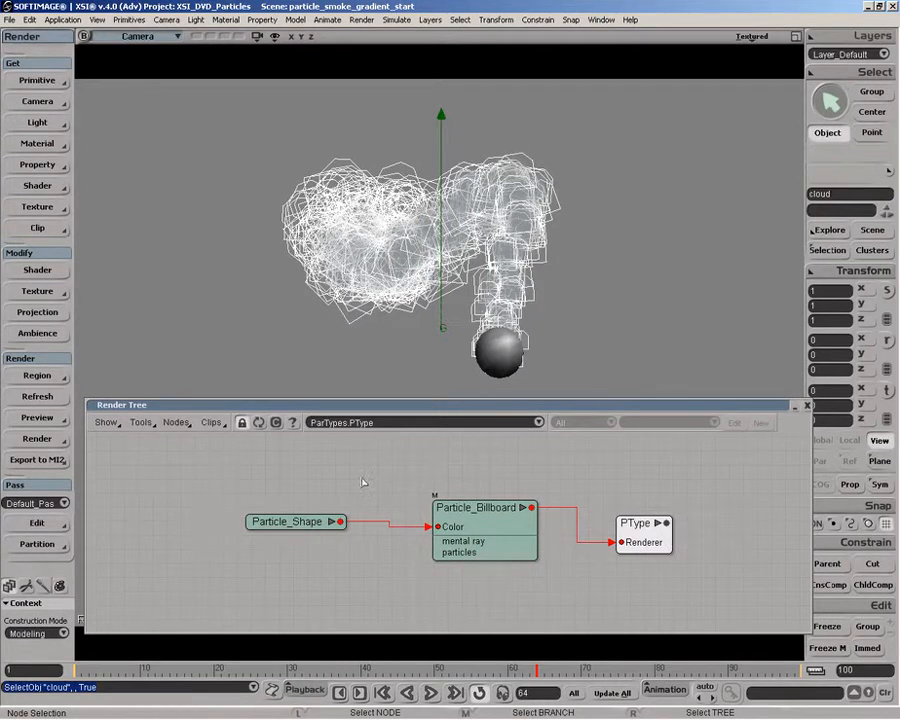
# Step: Draw a render region around the whole smoke trail and the sphere in the camera view
pyautogui.press('q')
pyautogui.moveTo(234, 131)
pyautogui.mouseDown()
pyautogui.moveTo(575, 322)
pyautogui.moveTo(643, 396)
pyautogui.mouseUp()
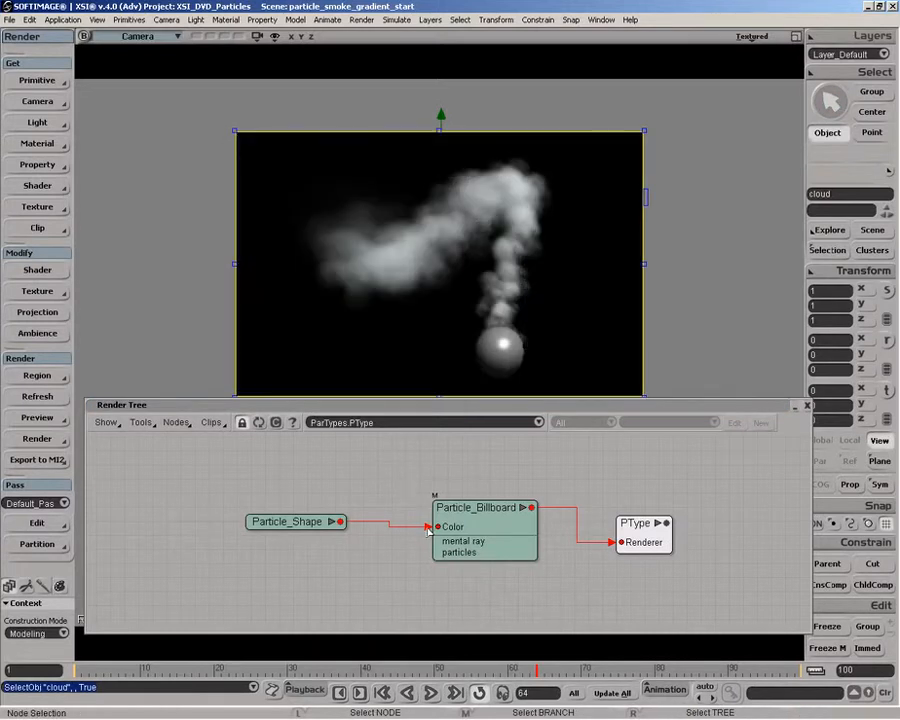
# Step: Disconnect Particle_Shape from Particle_Billboard's Color input and open the billboard node's properties beside the render region
pyautogui.moveTo(428, 527); pyautogui.dragTo(428, 534)
pyautogui.moveTo(480, 512); pyautogui.dragTo(501, 528)
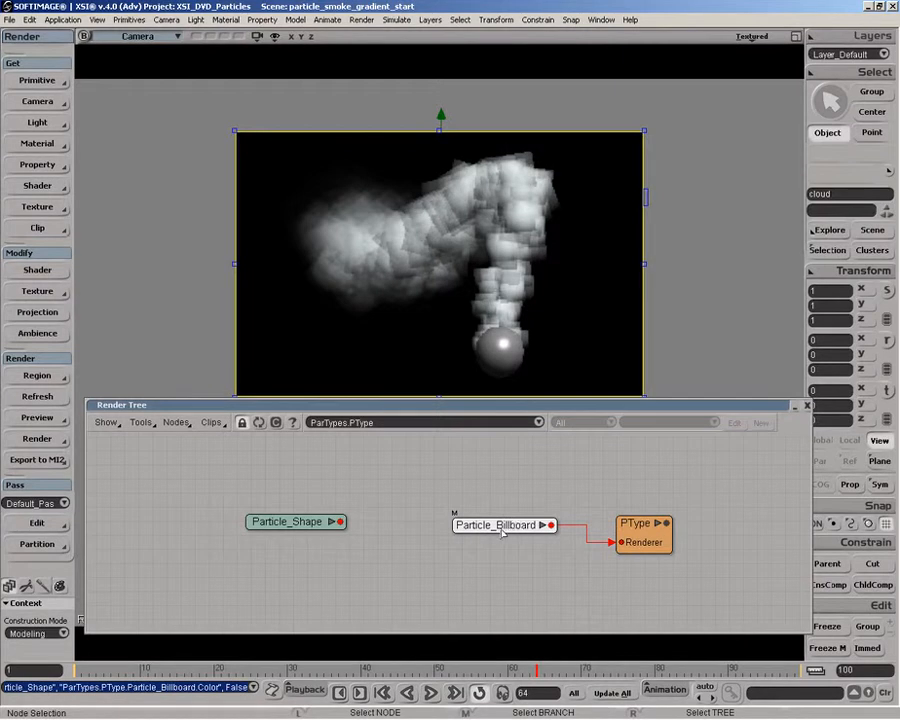
pyautogui.doubleClick(503, 530)
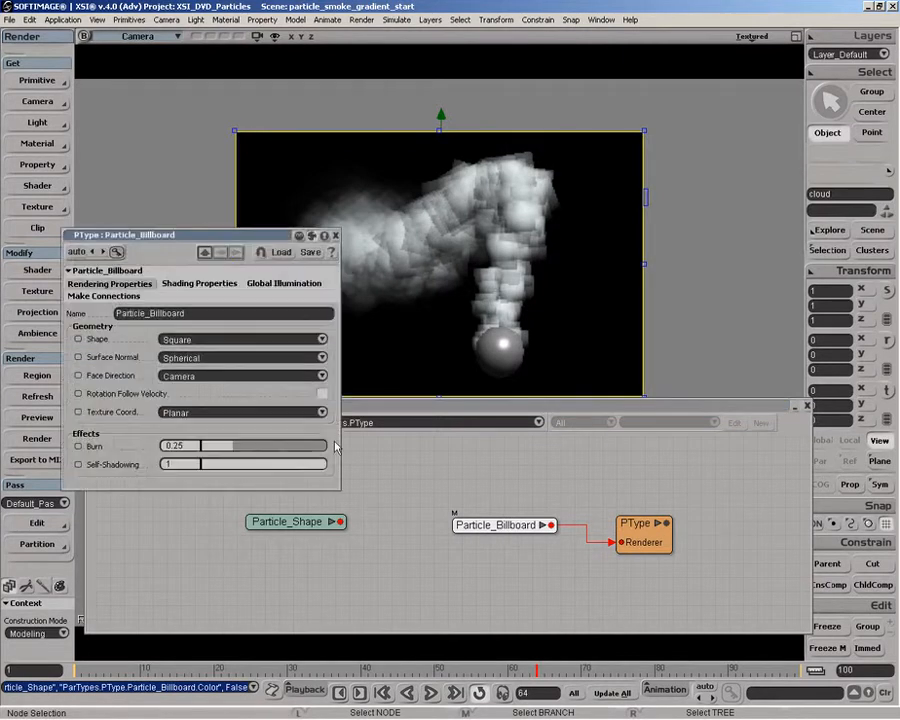
pyautogui.moveTo(202, 234); pyautogui.dragTo(246, 309)
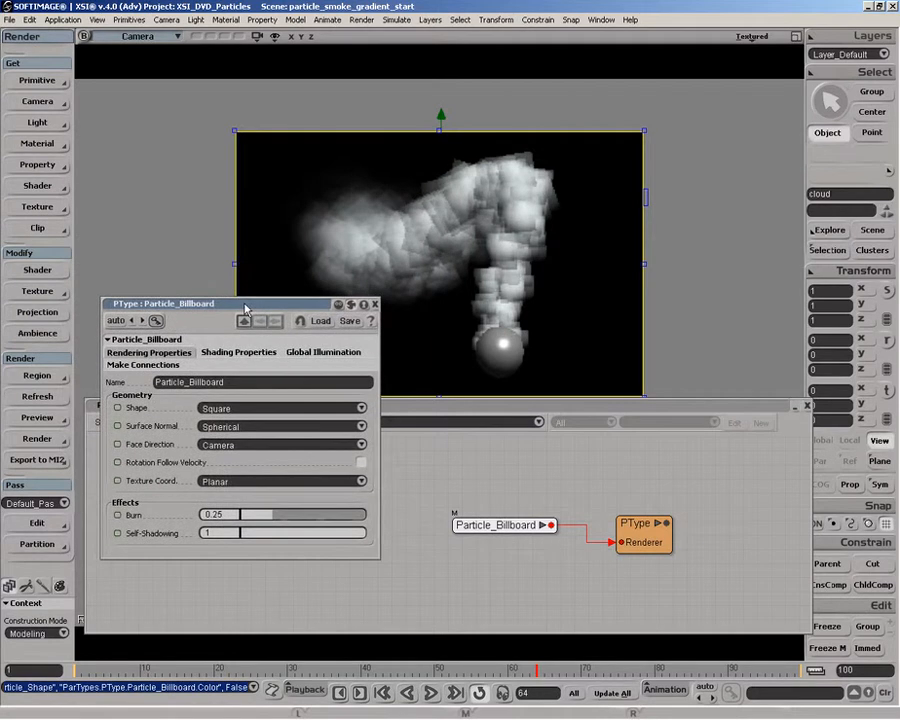
# Step: Try the Circular and Rectangular shapes on Particle_Billboard with Spherical surface normals, ending on Circular
pyautogui.click(265, 407)
pyautogui.click(242, 428)
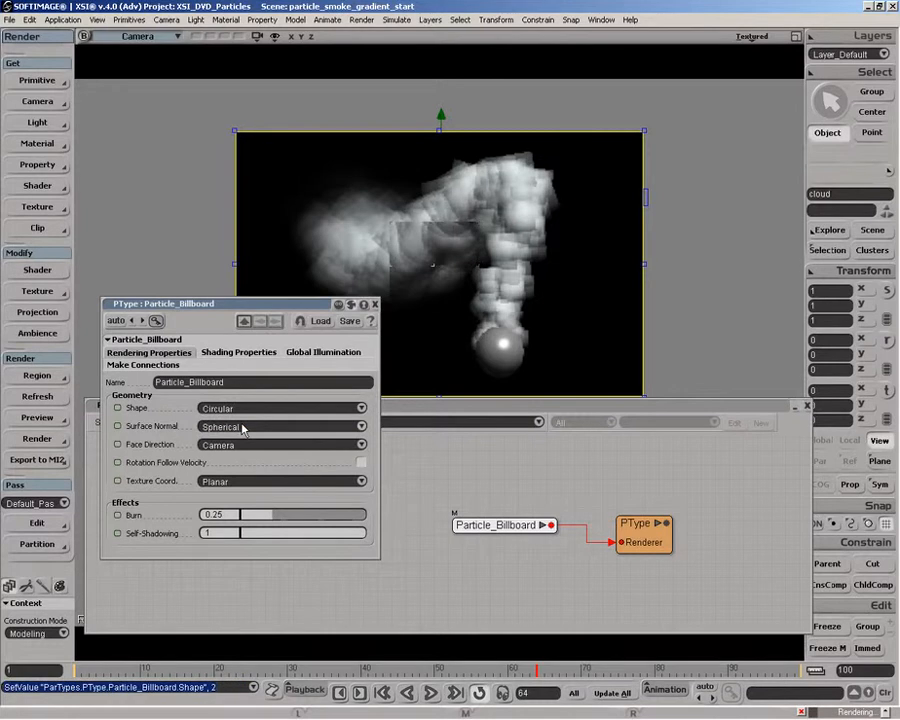
pyautogui.click(250, 408)
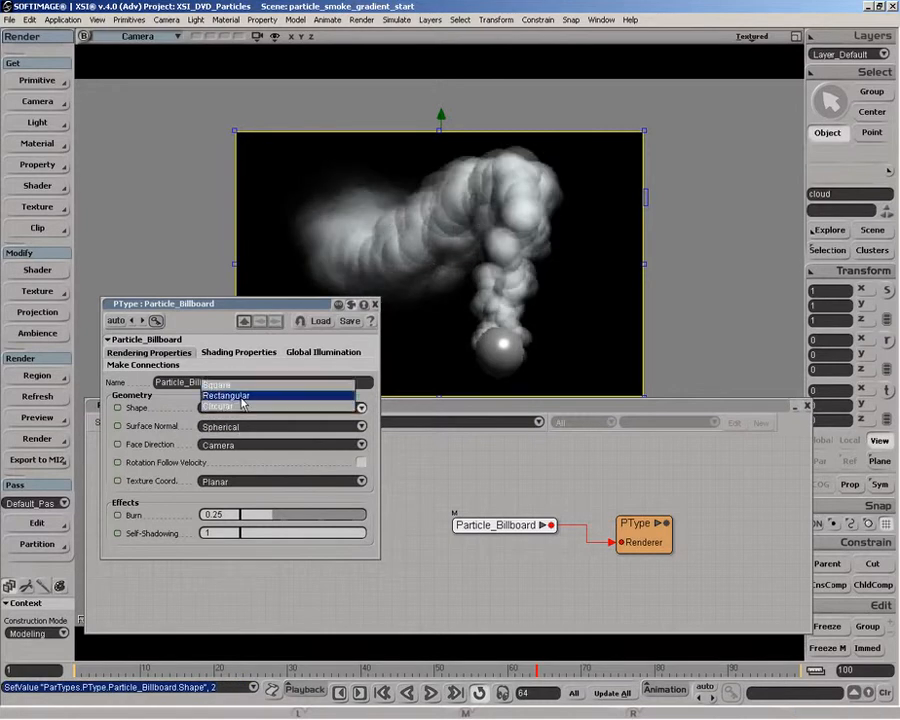
pyautogui.click(246, 392)
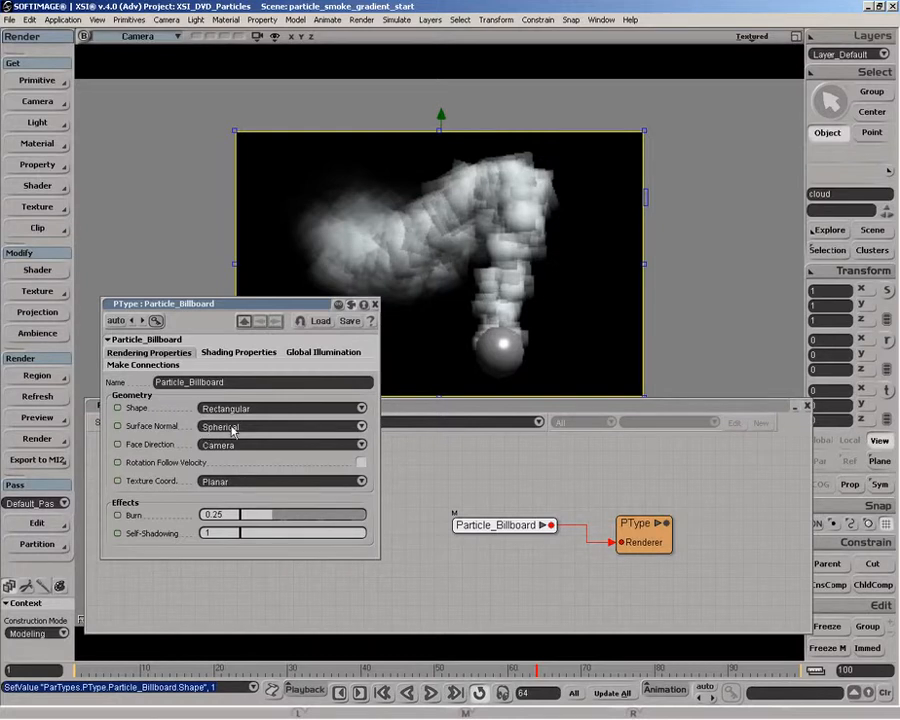
pyautogui.click(232, 430)
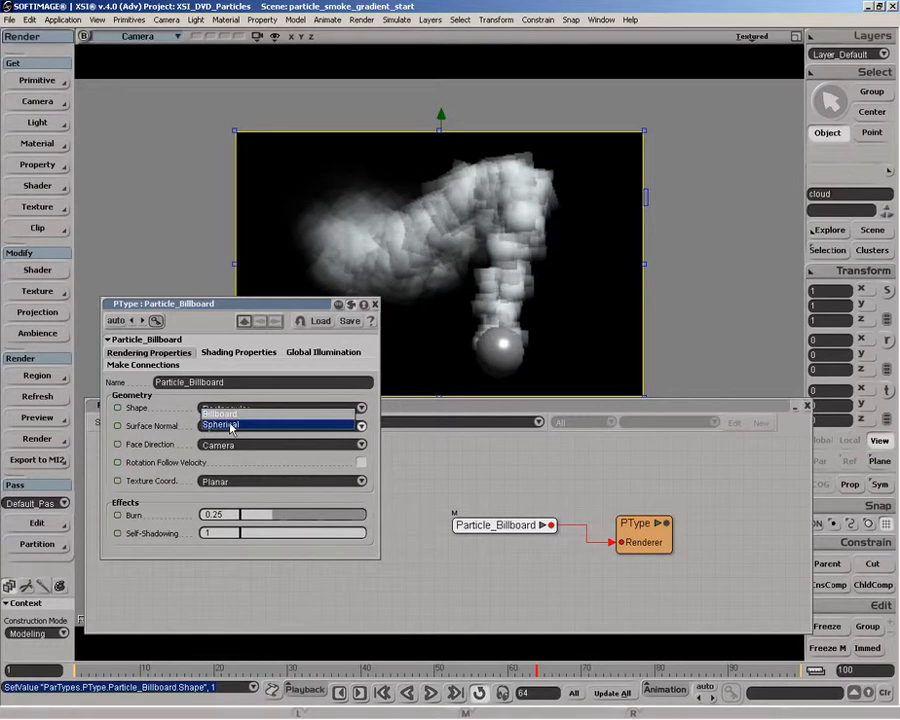
pyautogui.click(232, 426)
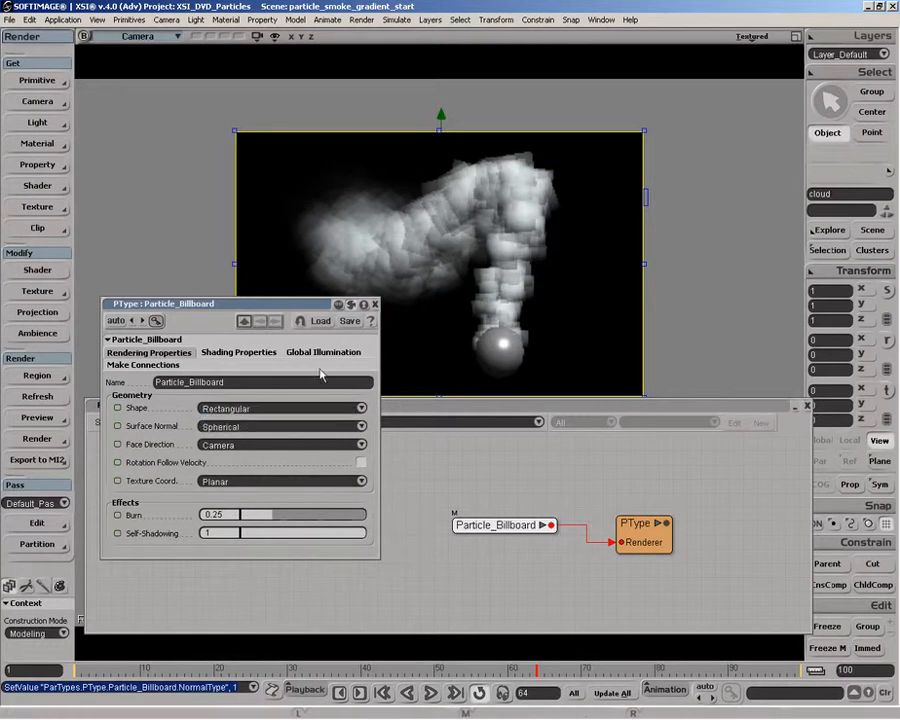
pyautogui.click(232, 408)
pyautogui.click(232, 418)
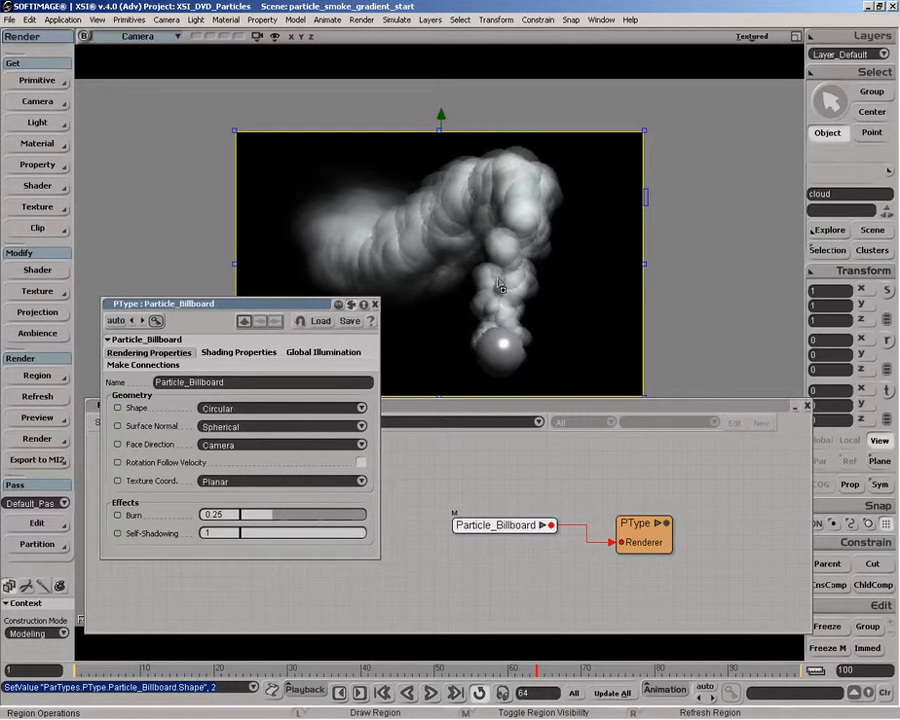
# Step: Compare the Billboard surface normal on the circular and square shapes, and return to the Square shape with Spherical normals
pyautogui.click(290, 427)
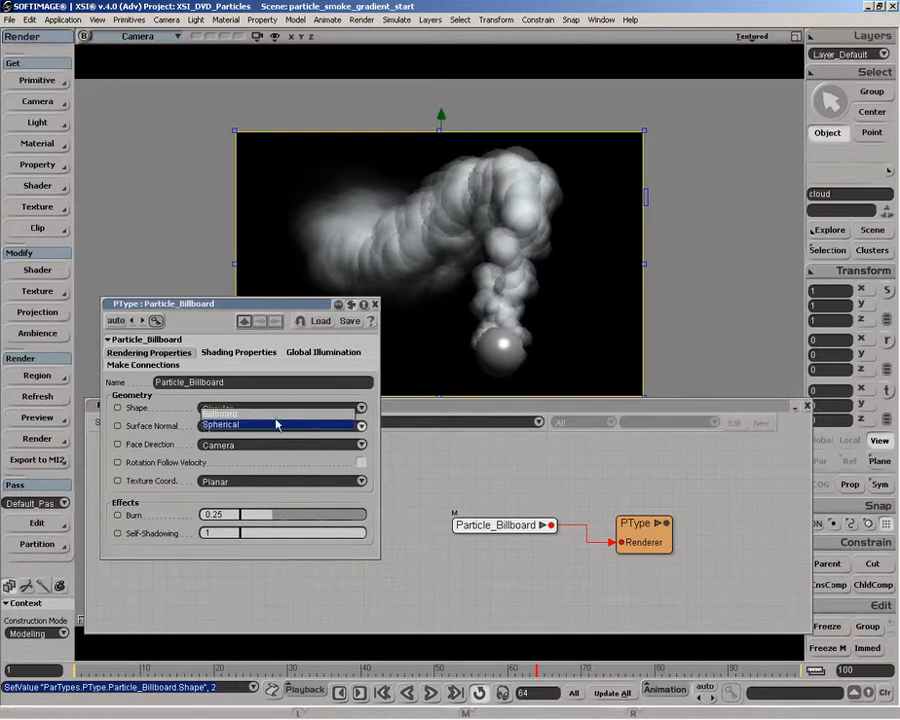
pyautogui.click(264, 414)
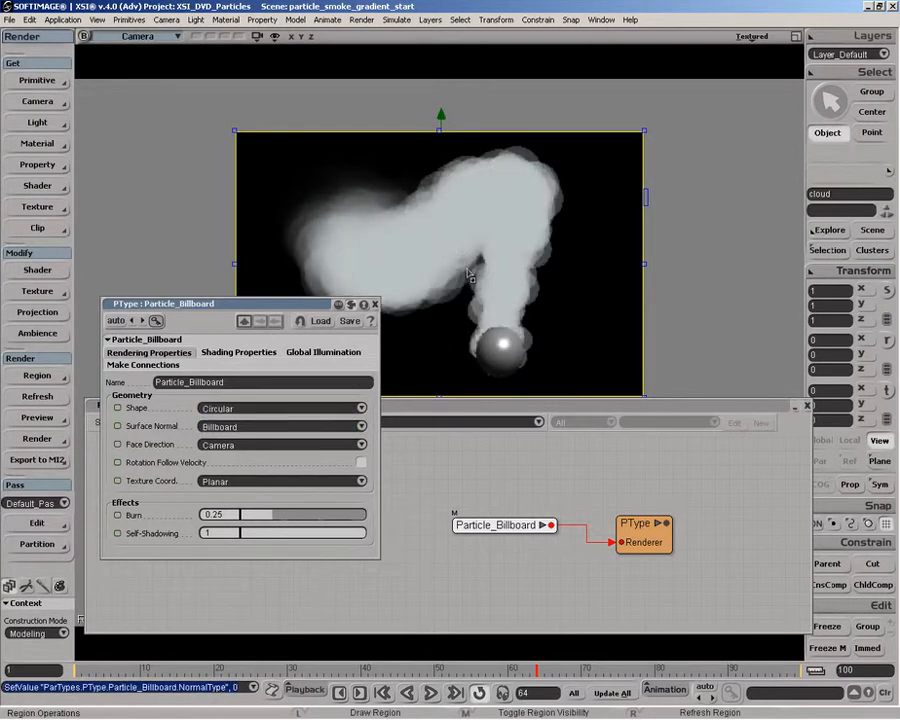
pyautogui.click(264, 409)
pyautogui.click(256, 384)
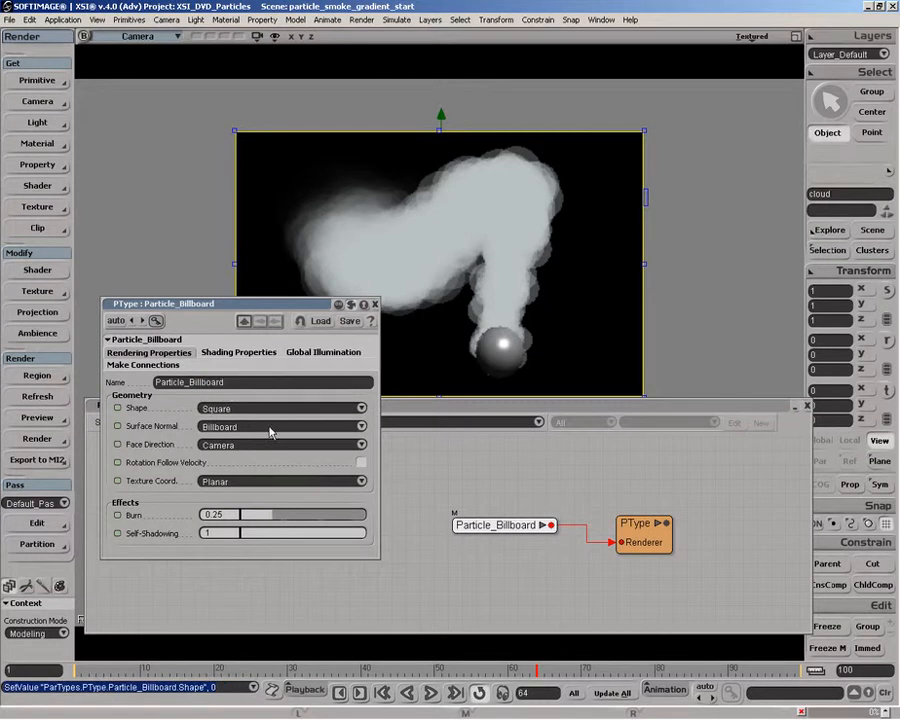
pyautogui.click(270, 430)
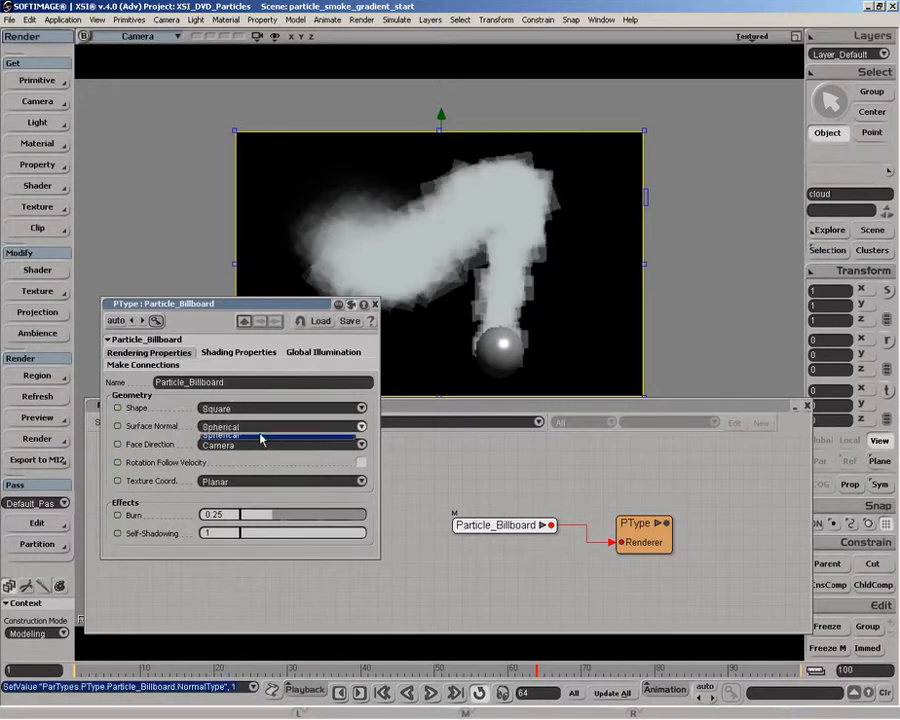
pyautogui.click(264, 424)
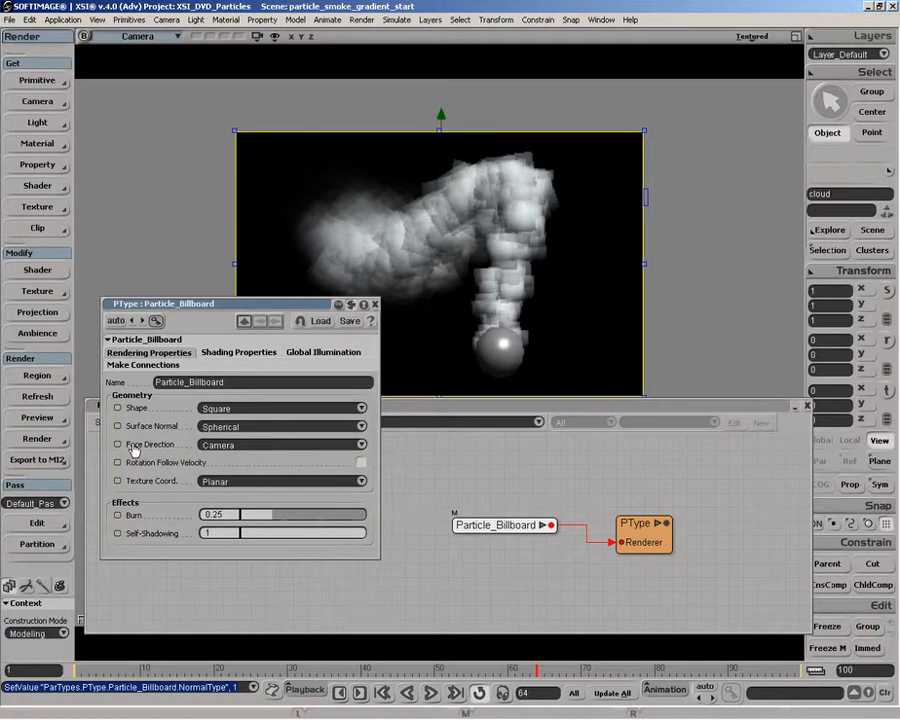
# Step: Try the Camera and Lights and Use Rotation face directions for the billboard, and return Face Direction to Camera
pyautogui.click(285, 452)
pyautogui.click(285, 446)
pyautogui.click(286, 449)
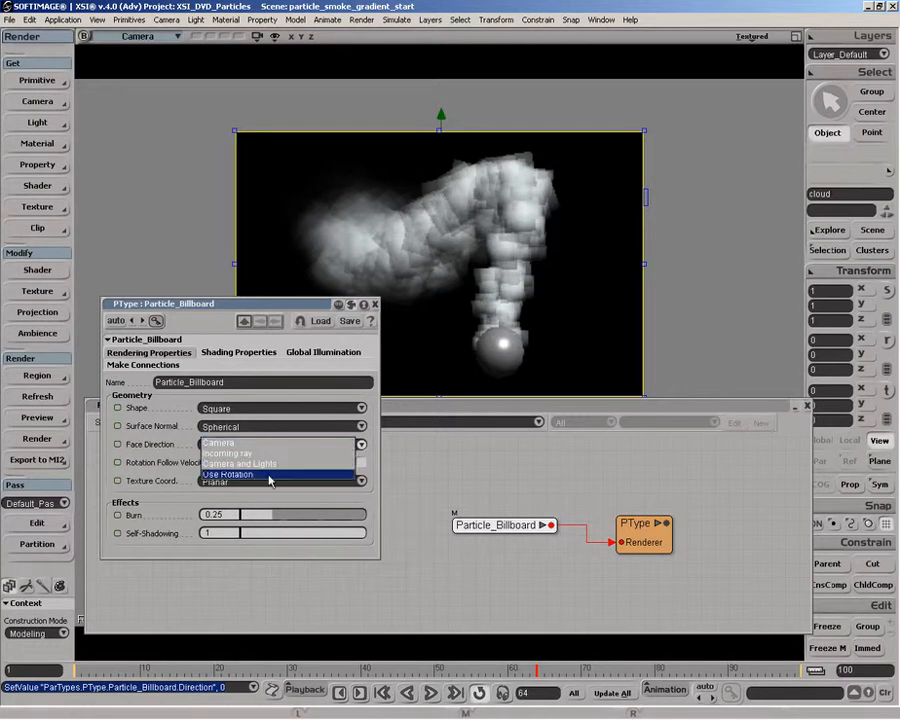
pyautogui.click(266, 465)
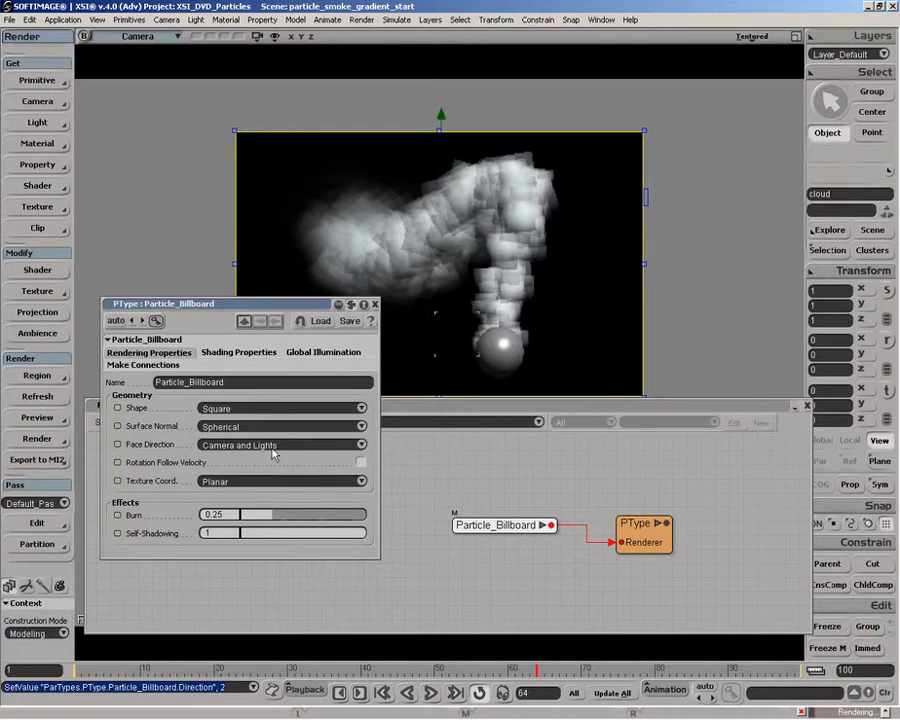
pyautogui.click(272, 449)
pyautogui.click(262, 453)
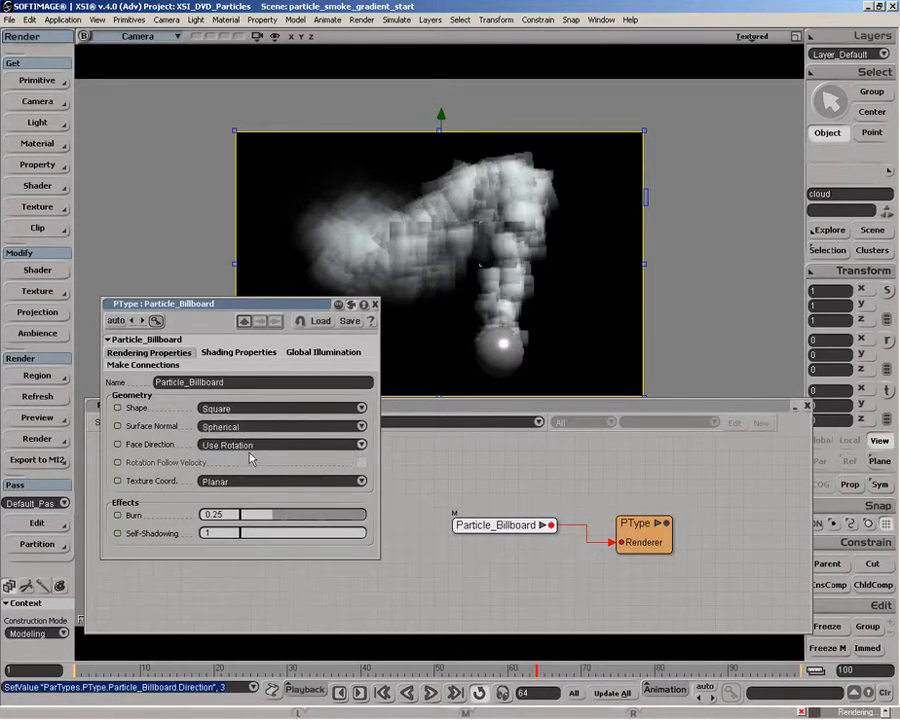
pyautogui.click(259, 445)
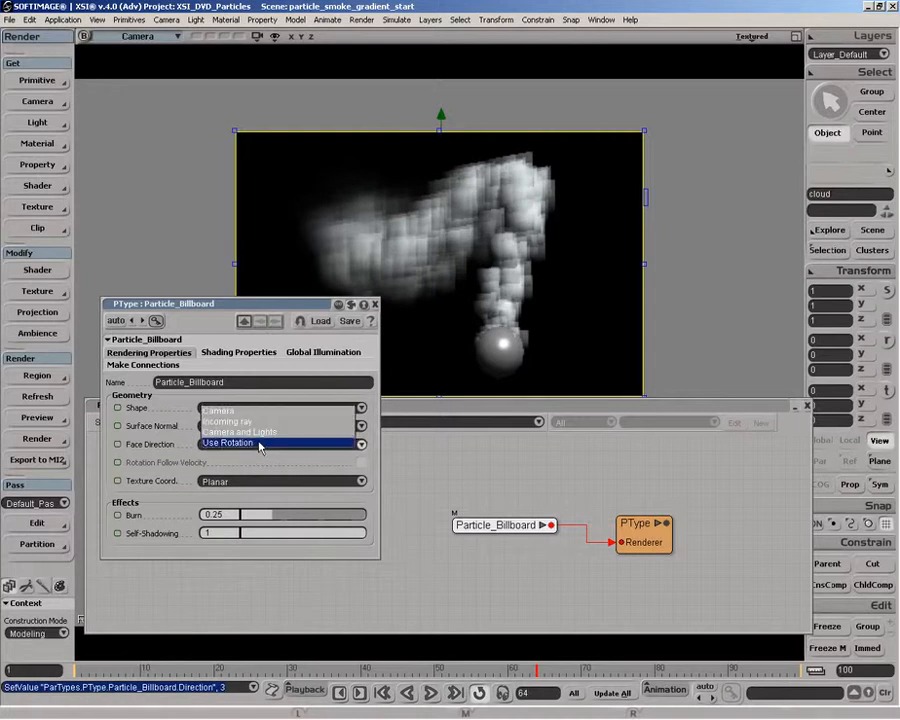
pyautogui.click(242, 355)
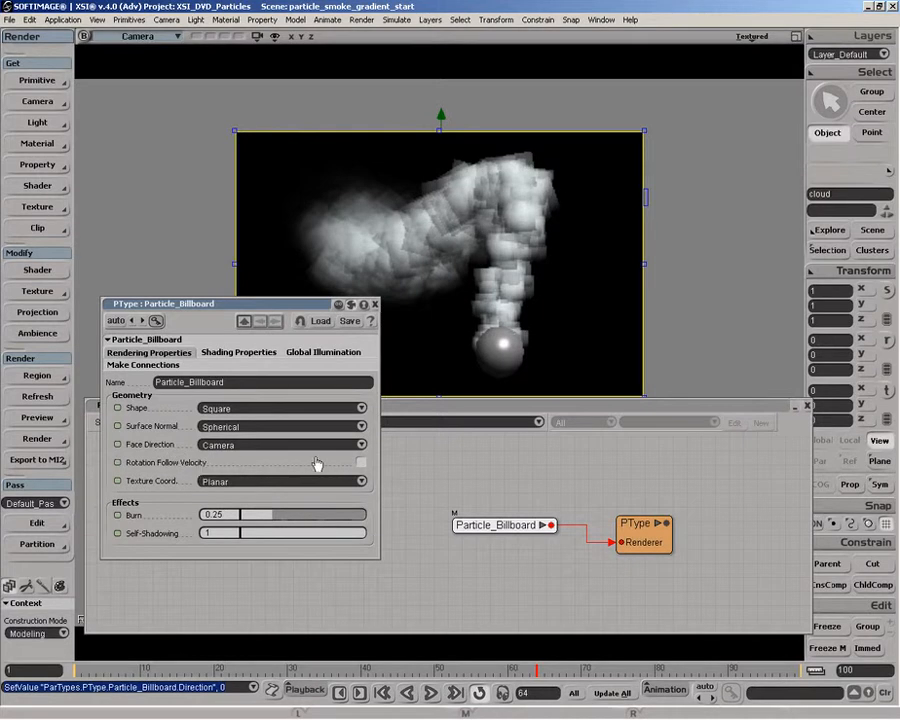
# Step: Turn on Rotation Follow Velocity for the billboard and choose Planar texture coordinates
pyautogui.click(361, 463)
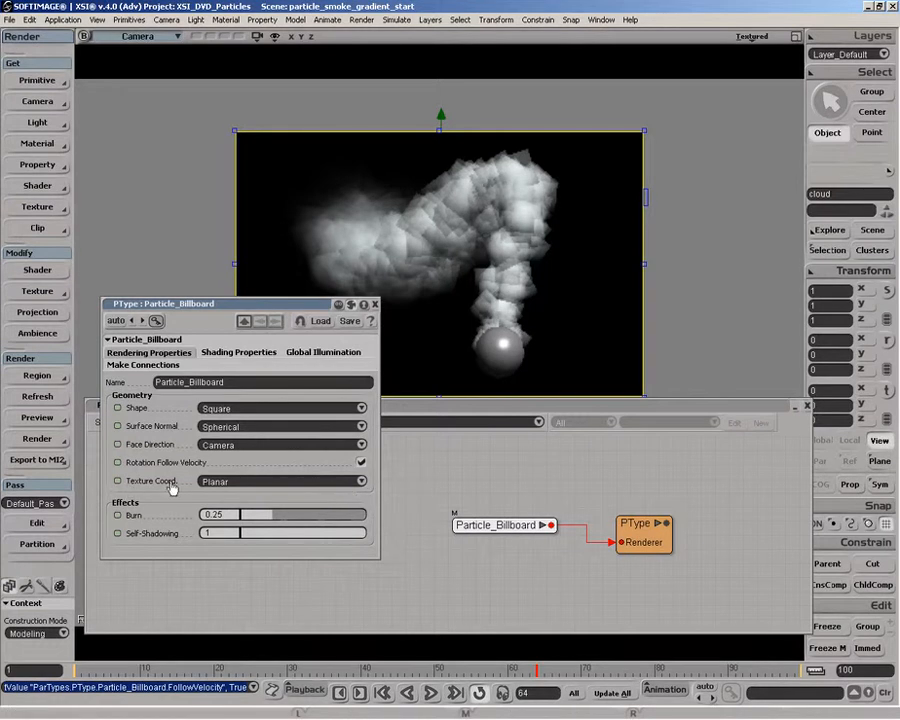
pyautogui.click(296, 484)
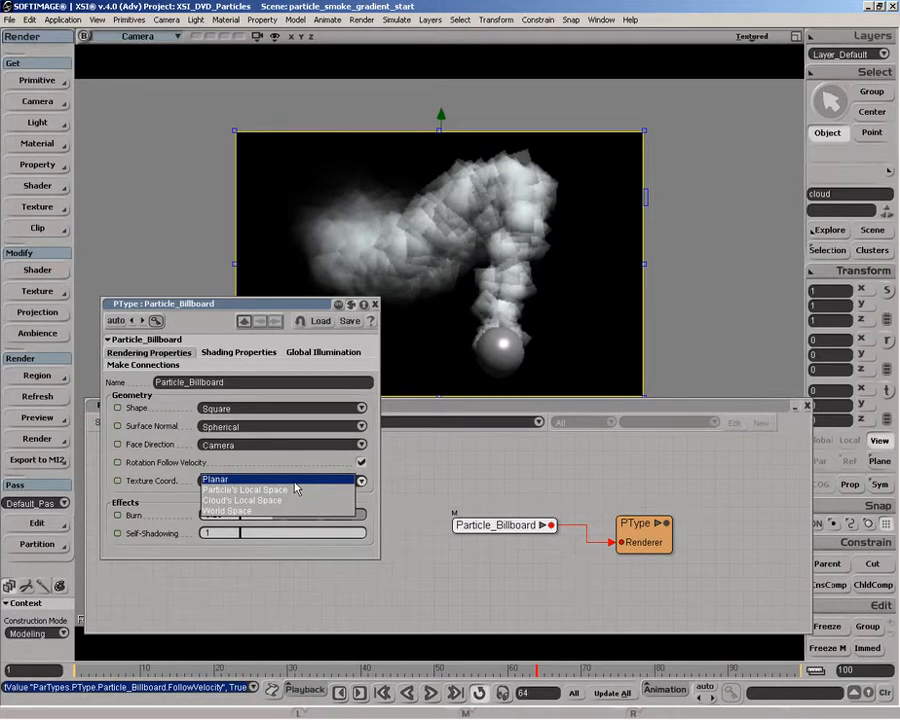
pyautogui.click(243, 480)
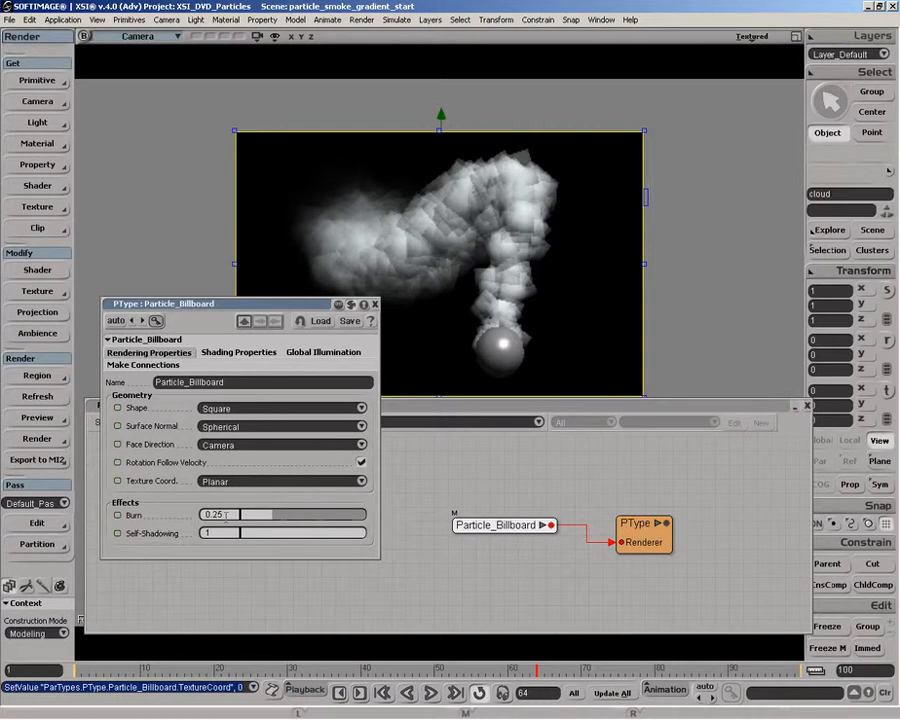
# Step: Try the billboard's Burn effect at 0.421 and 0.691, and reset it to 0.25
pyautogui.click(296, 515)
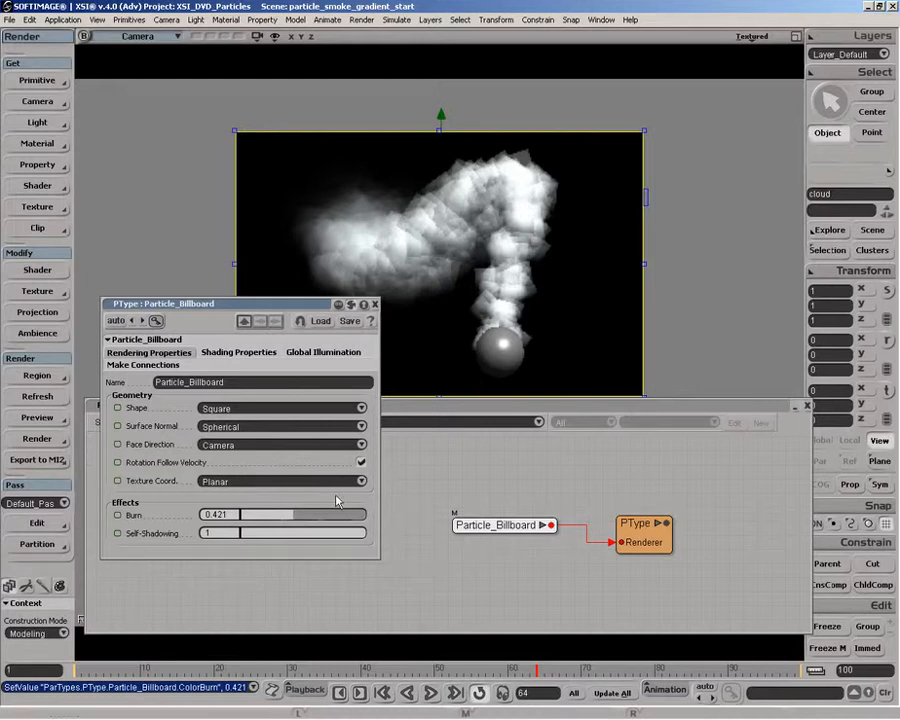
pyautogui.moveTo(313, 527); pyautogui.dragTo(327, 518)
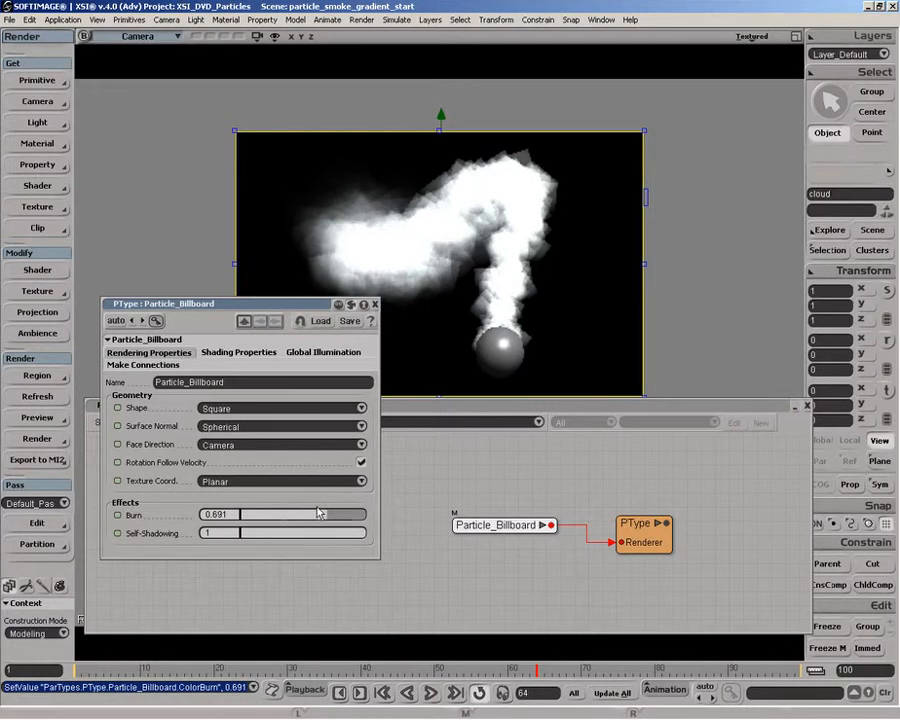
pyautogui.doubleClick(224, 515)
pyautogui.press('BackSpace')
pyautogui.write('.25')
pyautogui.press('Return')
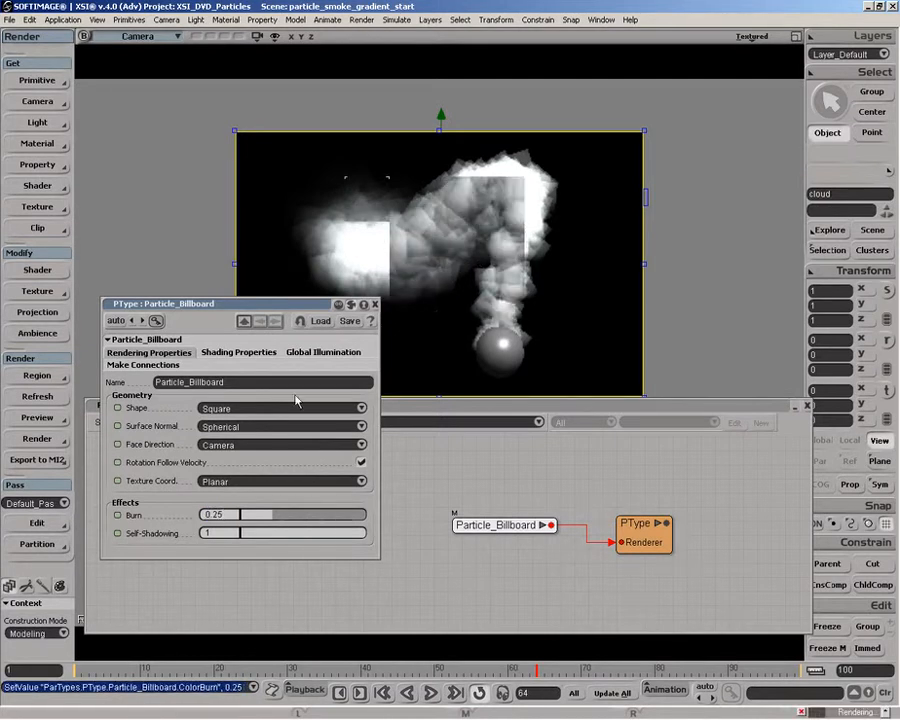
# Step: Review the billboard's shading, global illumination and connection settings, and close its properties
pyautogui.click(240, 352)
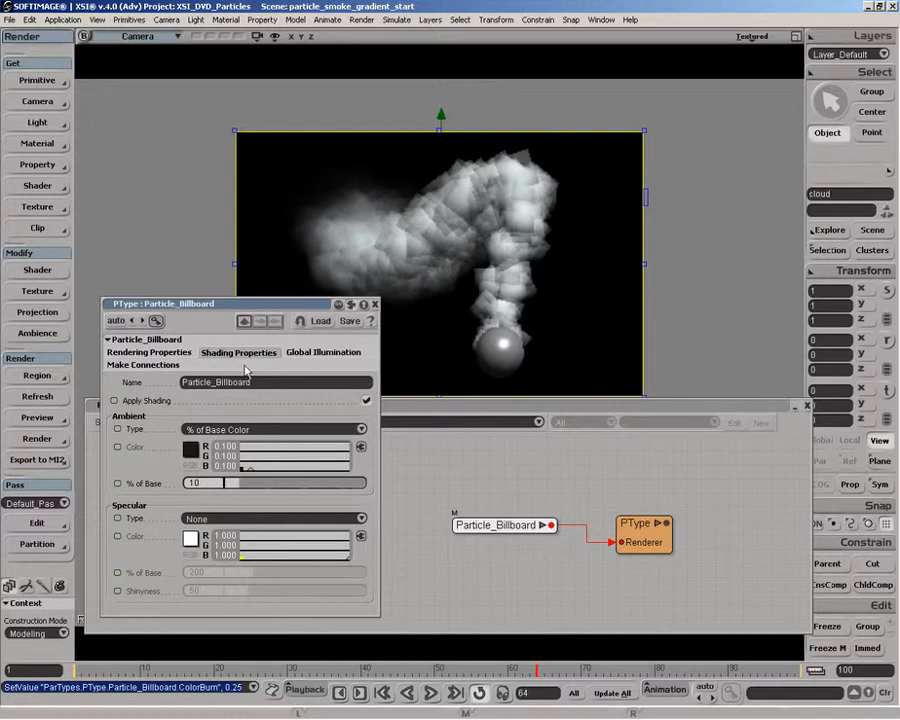
pyautogui.click(318, 354)
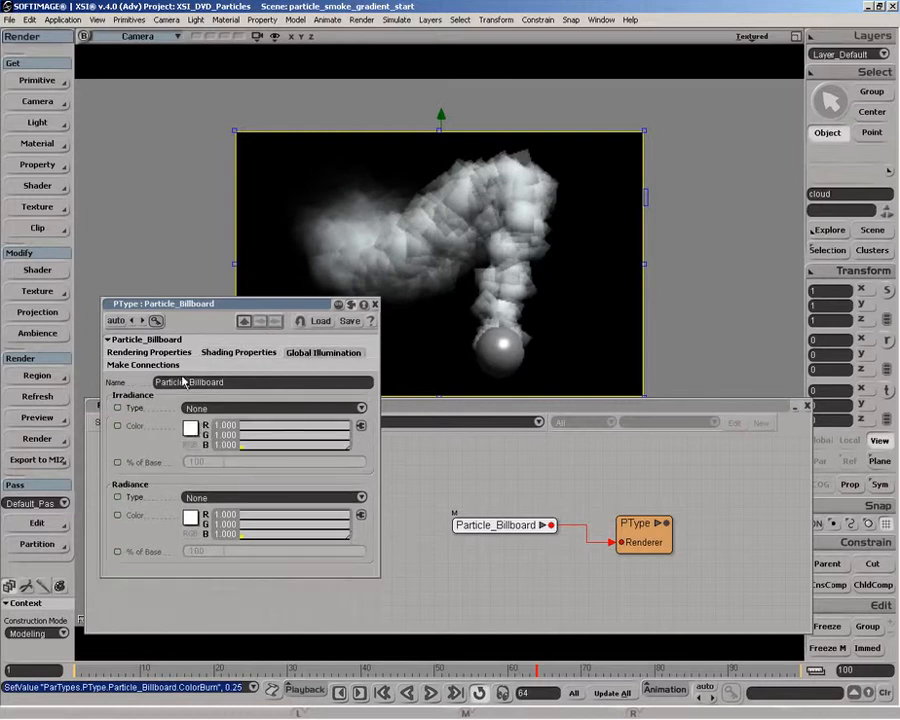
pyautogui.click(158, 353)
pyautogui.click(150, 366)
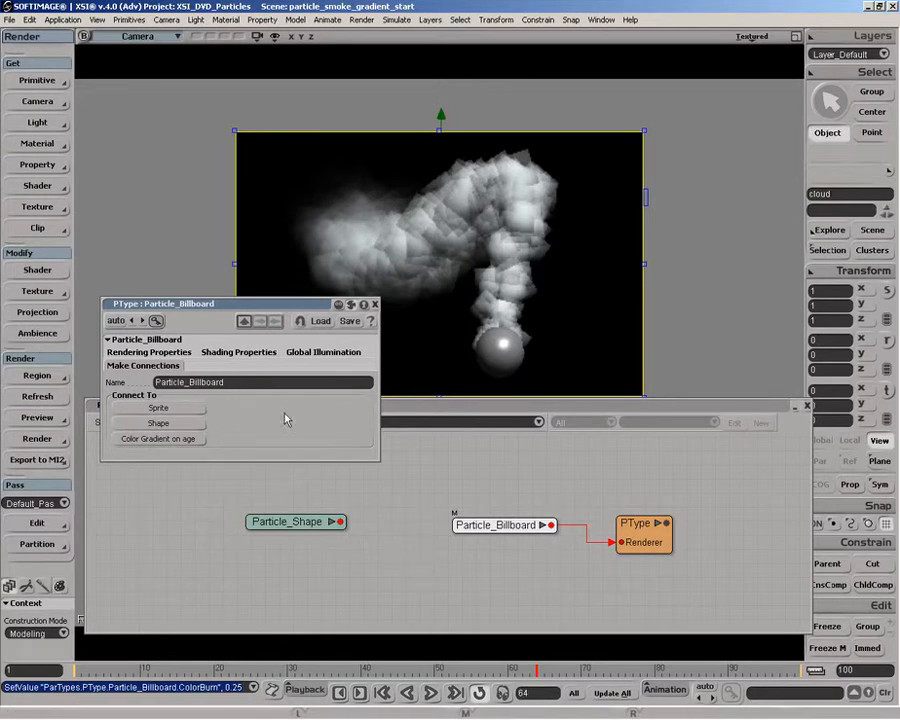
pyautogui.click(375, 304)
# Step: Move Particle_Billboard lower in the render tree, add a Particle Blob node, and connect it to PType's Renderer input
pyautogui.moveTo(491, 526); pyautogui.dragTo(486, 570)
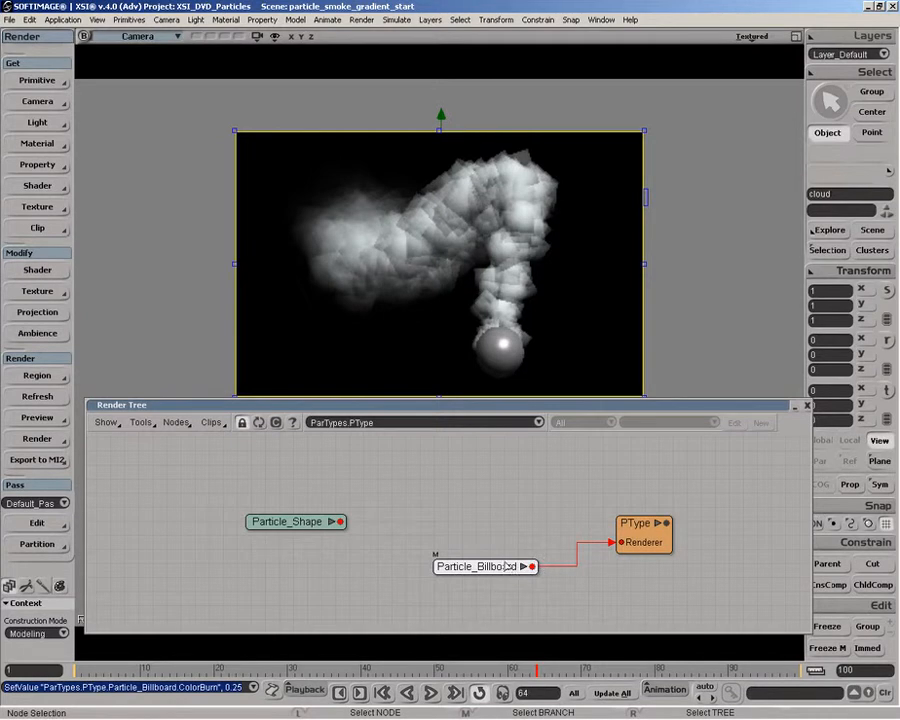
pyautogui.moveTo(507, 566); pyautogui.dragTo(509, 566)
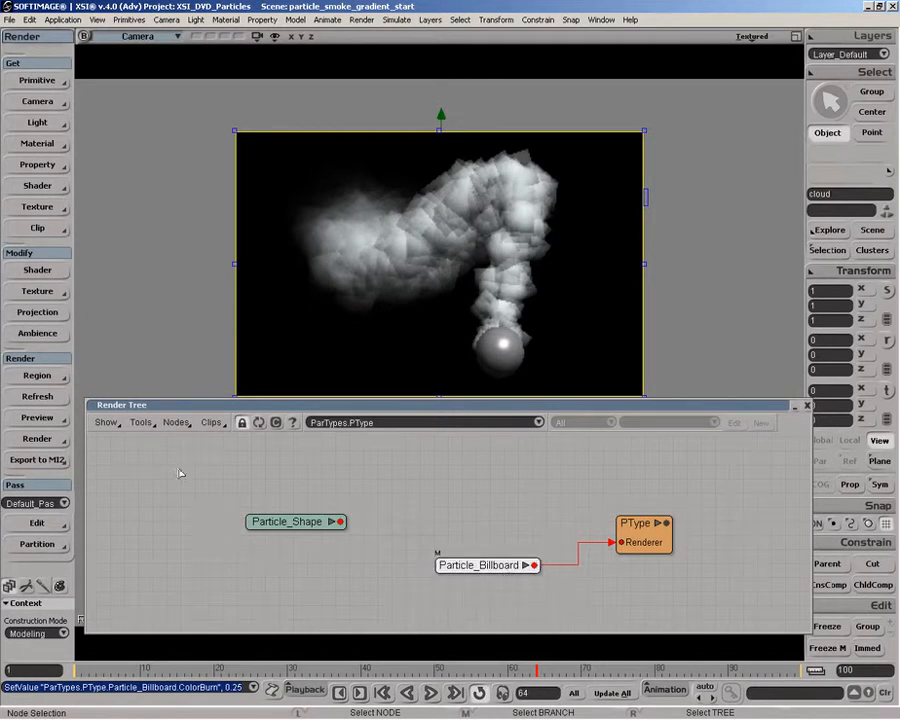
pyautogui.click(176, 422)
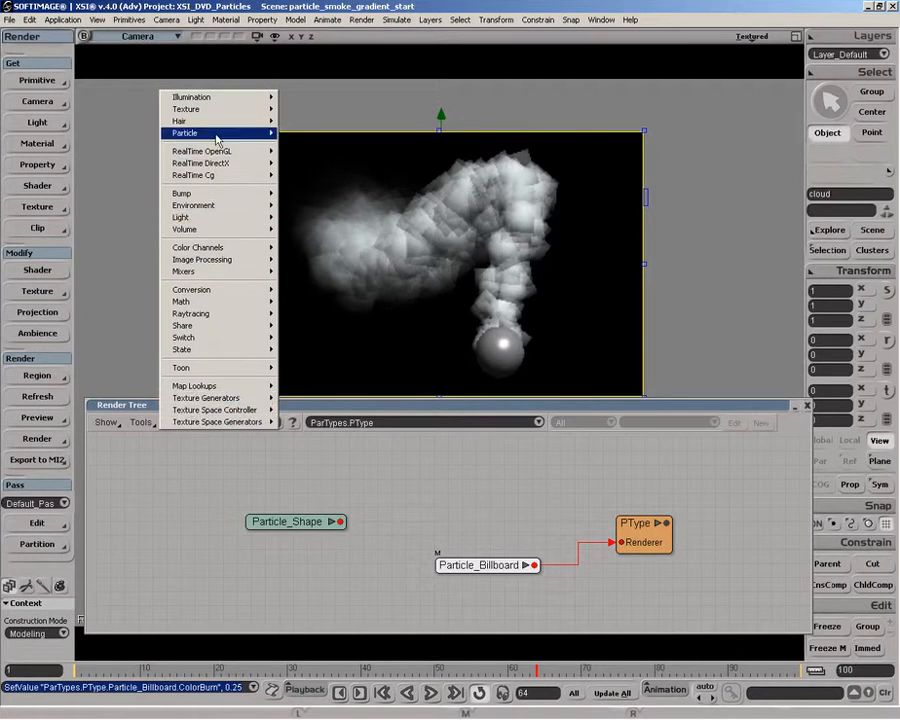
pyautogui.moveTo(216, 139)
pyautogui.click(300, 142)
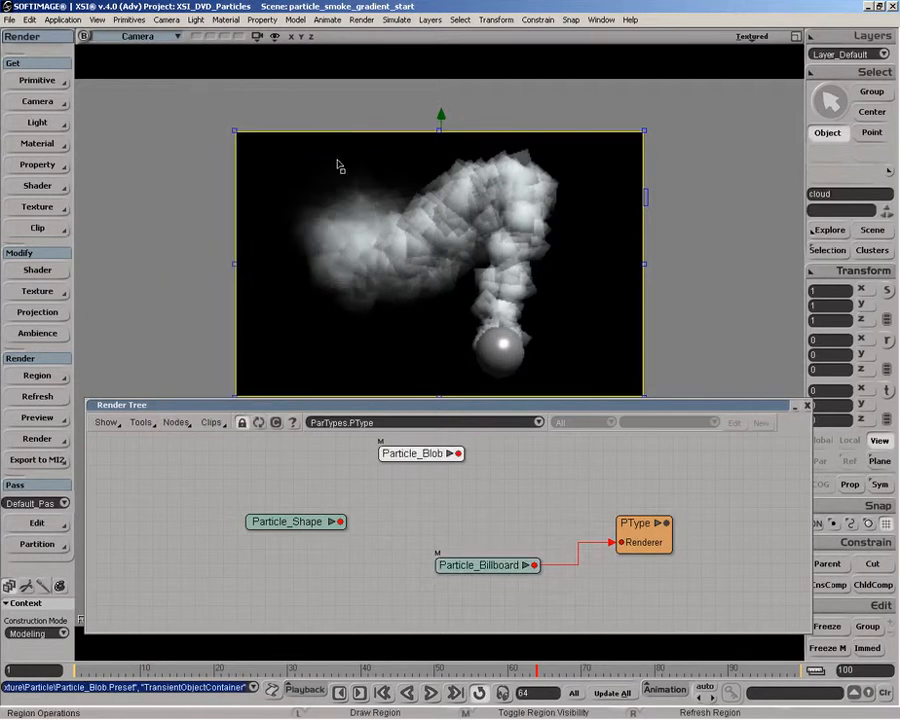
pyautogui.moveTo(429, 450); pyautogui.dragTo(613, 527)
pyautogui.click(680, 543)
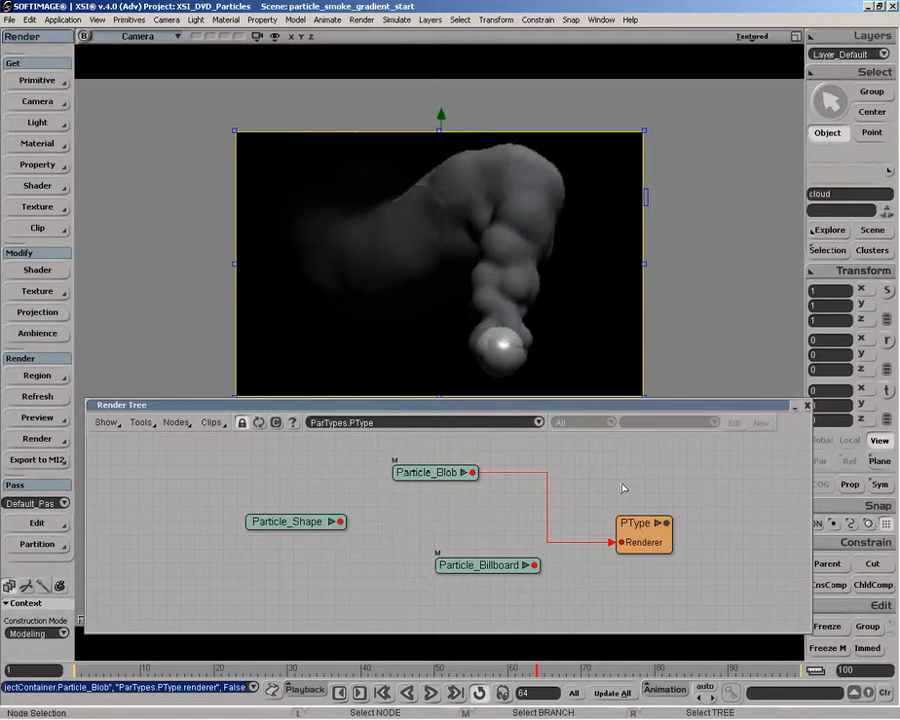
# Step: Try Blending Amounts of 0.876 and 0.615 for Particle_Blob, and lower the amount to 0.031
pyautogui.doubleClick(440, 474)
pyautogui.moveTo(216, 419); pyautogui.dragTo(339, 422)
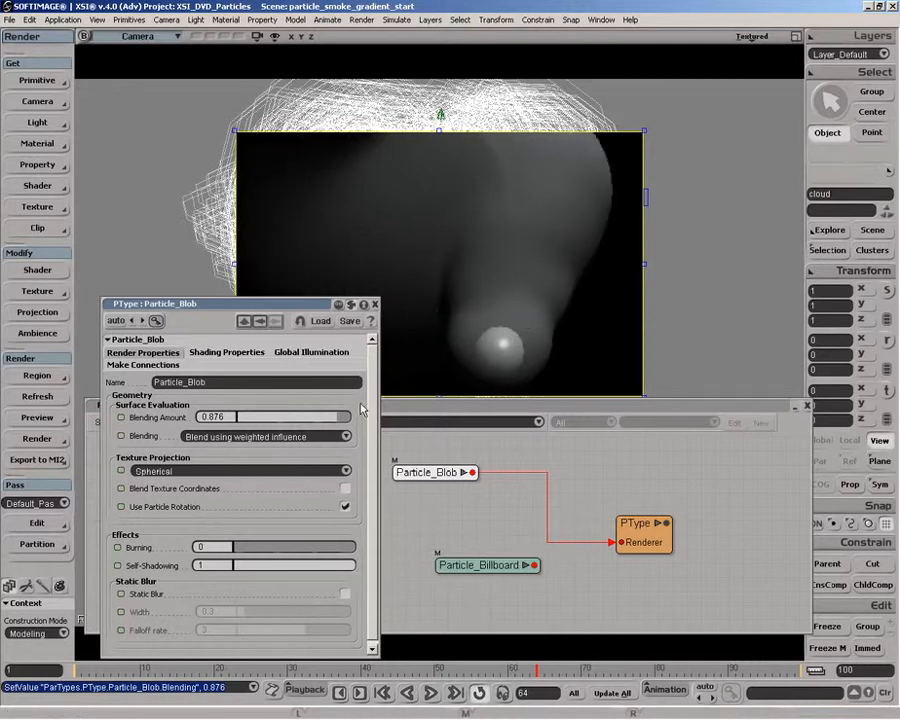
pyautogui.click(310, 420)
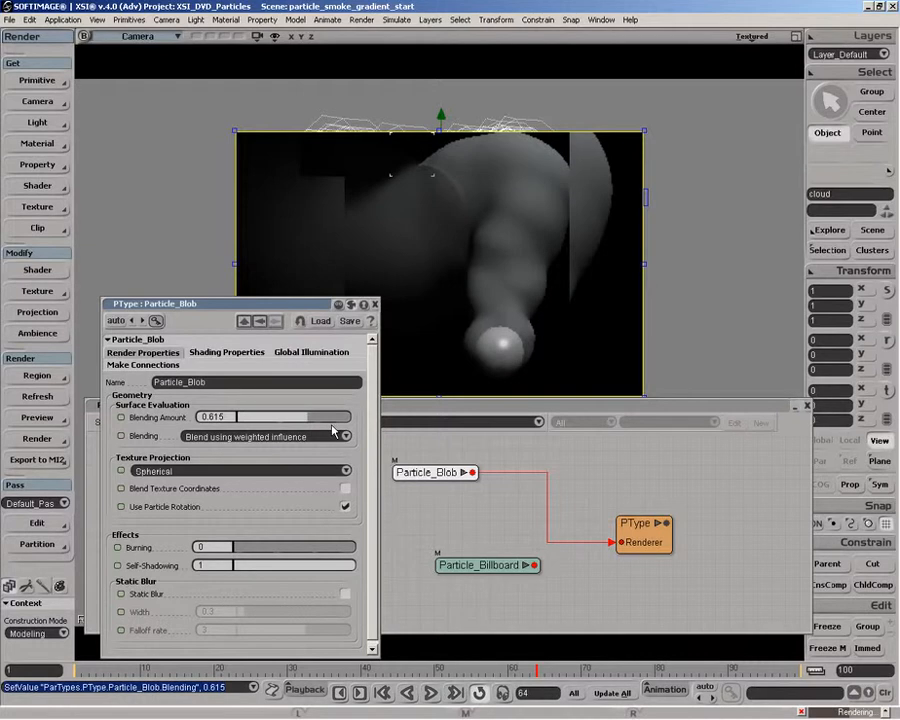
pyautogui.moveTo(305, 417); pyautogui.dragTo(277, 420)
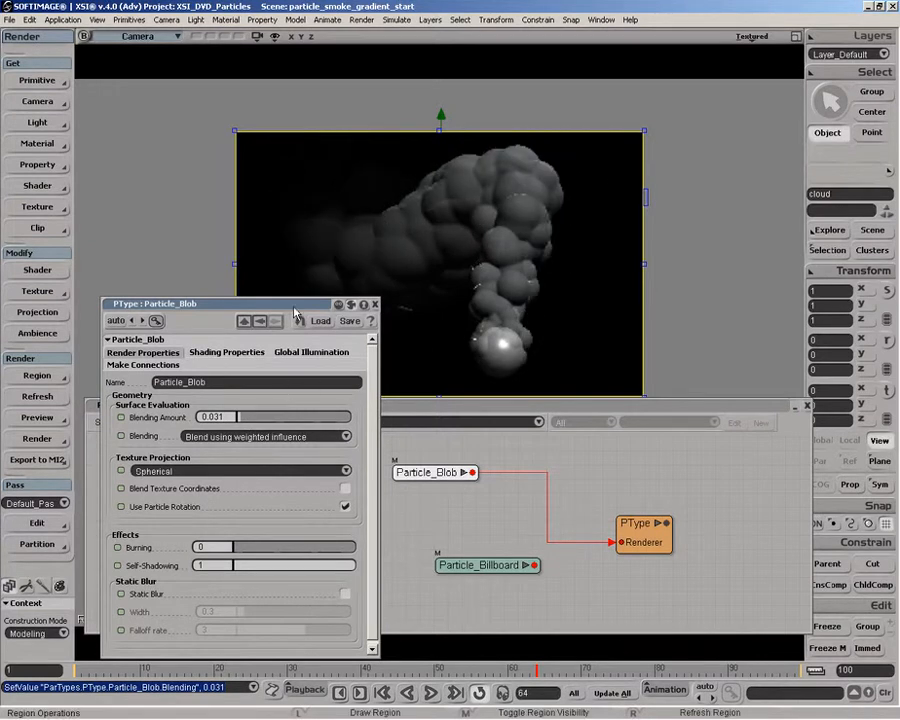
pyautogui.moveTo(295, 314); pyautogui.dragTo(274, 316)
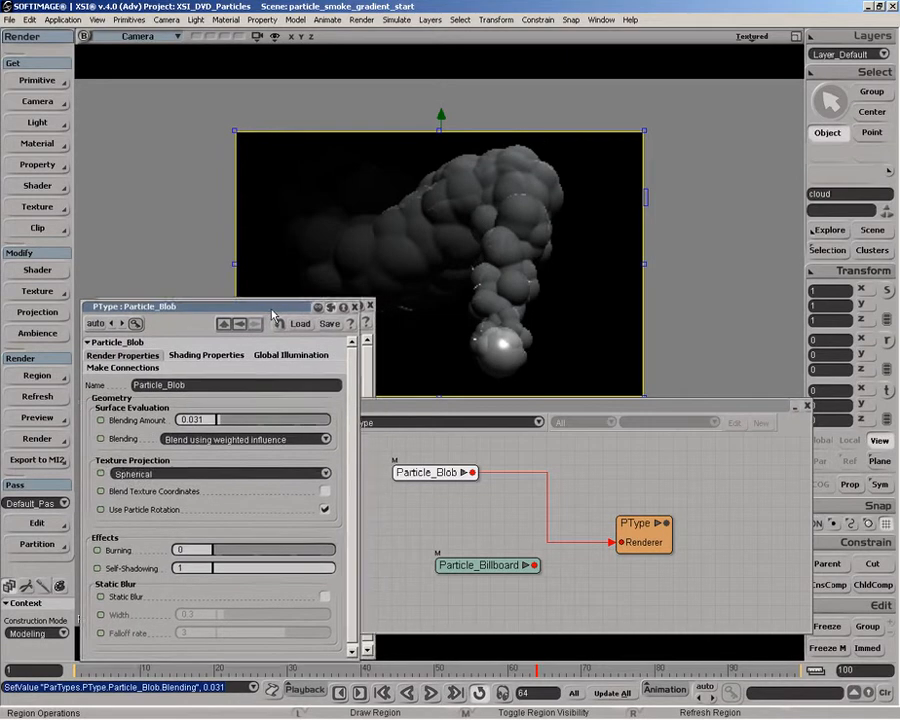
# Step: Keep the blob on Blend using weighted influence with Spherical texture projection, and turn on Static Blur
pyautogui.click(233, 443)
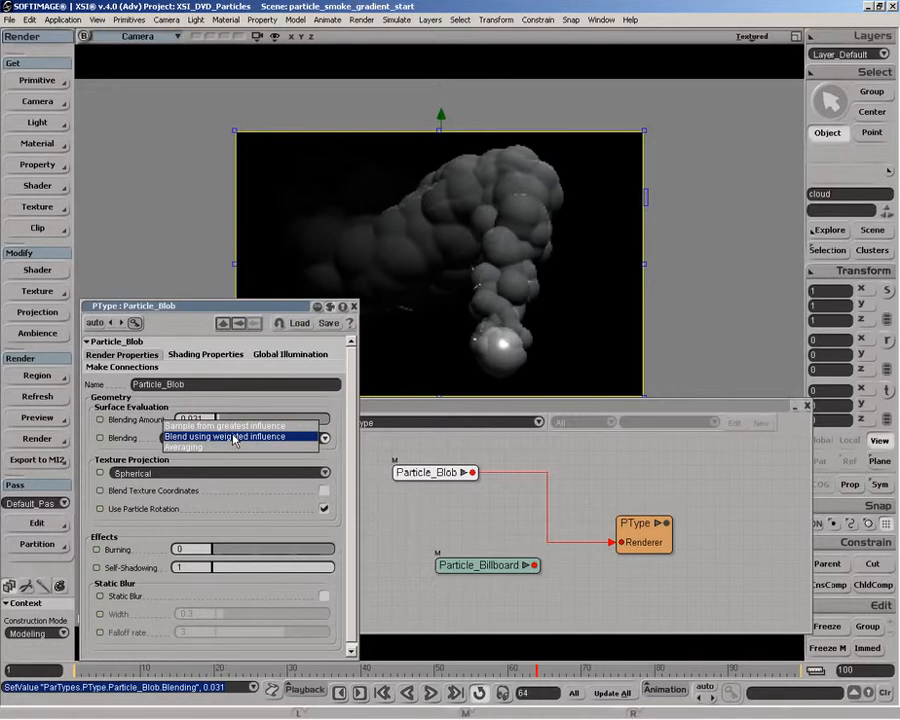
pyautogui.click(235, 438)
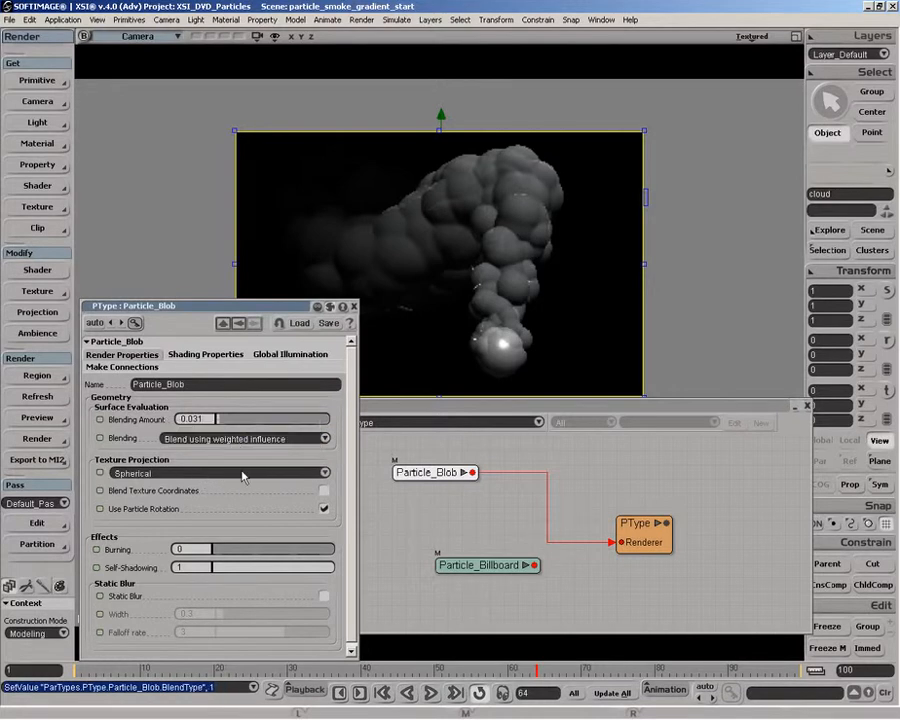
pyautogui.click(243, 476)
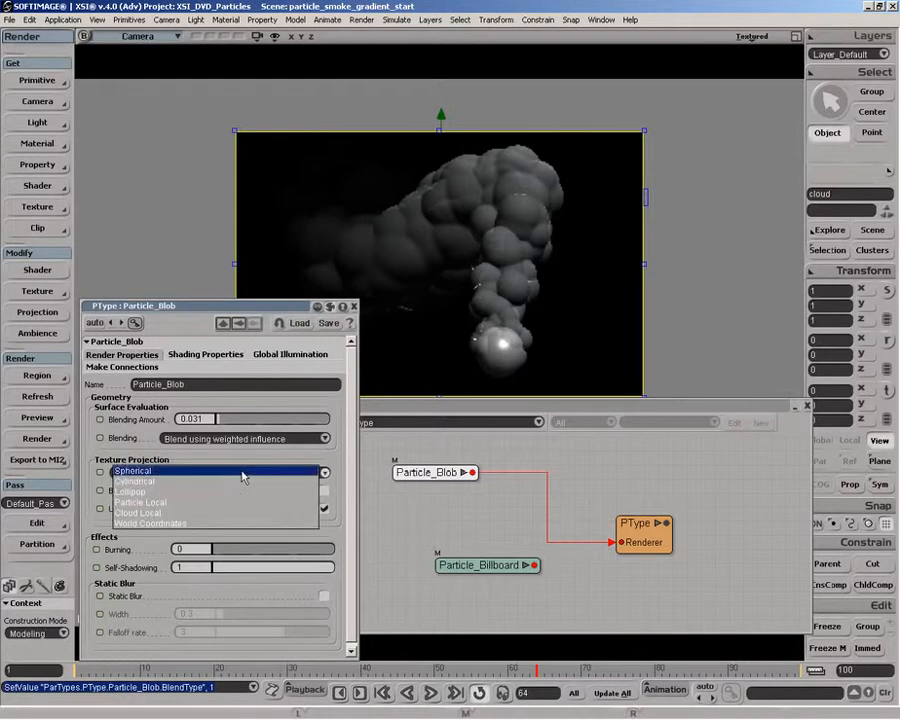
pyautogui.click(243, 472)
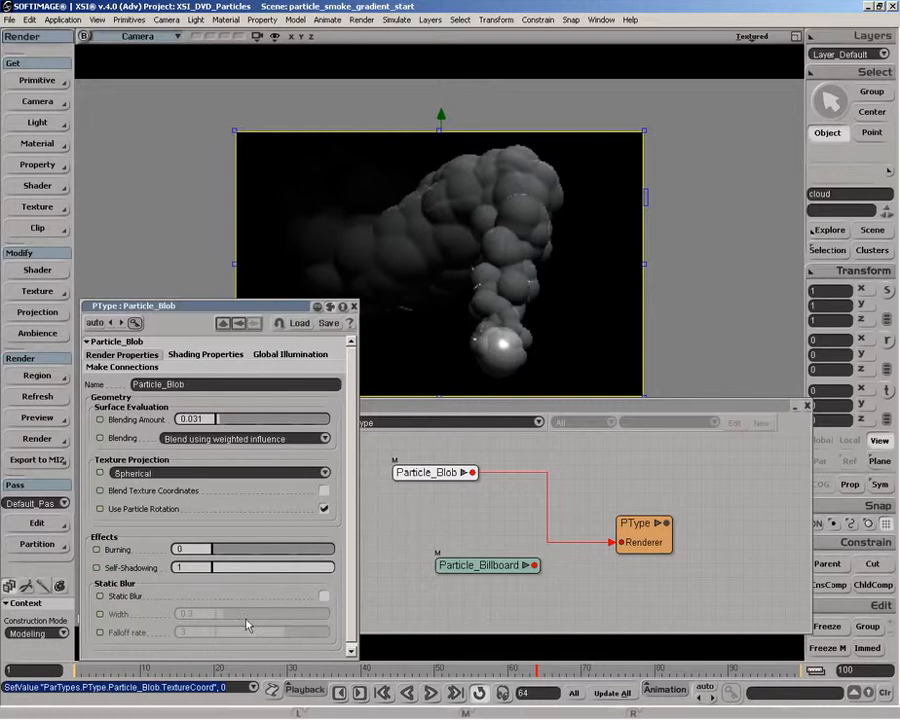
pyautogui.click(323, 597)
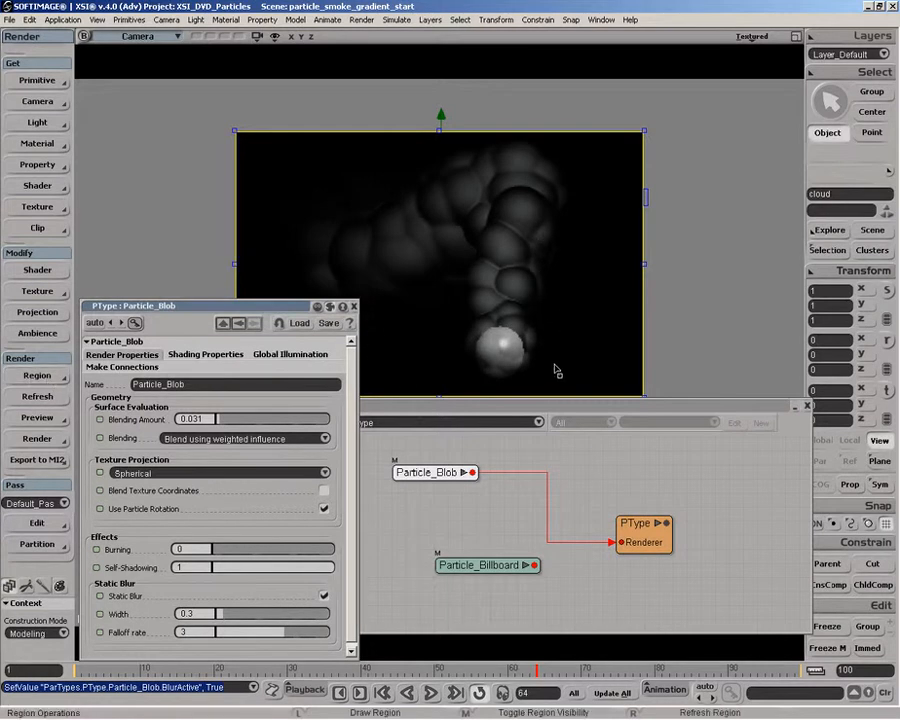
# Step: Examine the blurred blob's alpha channel in the render region, return to RGB, and close the blob's properties
pyautogui.click(40, 376)
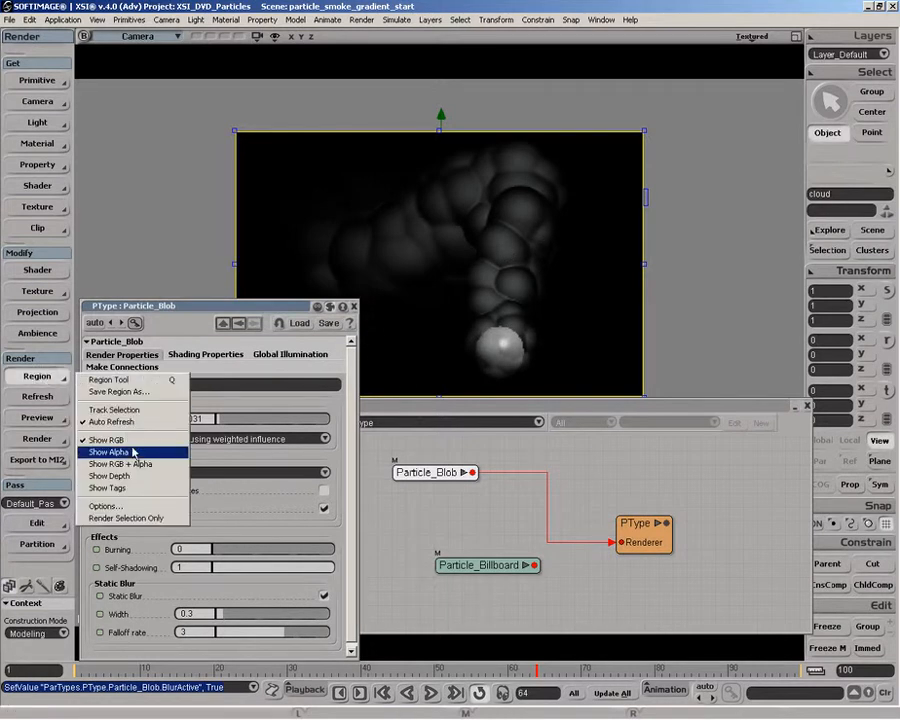
pyautogui.click(133, 452)
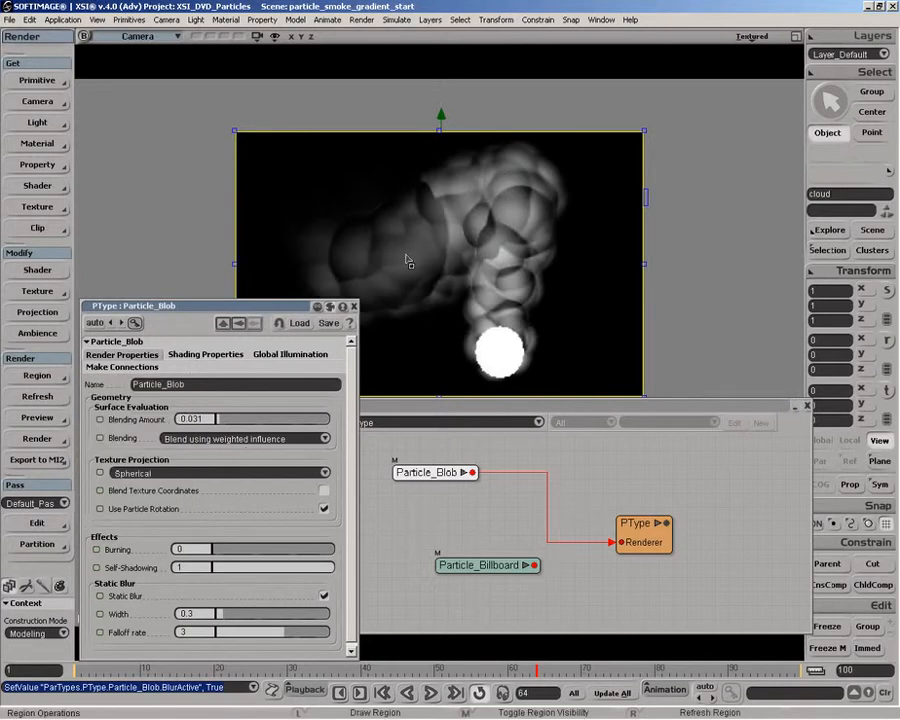
pyautogui.click(40, 376)
pyautogui.click(134, 451)
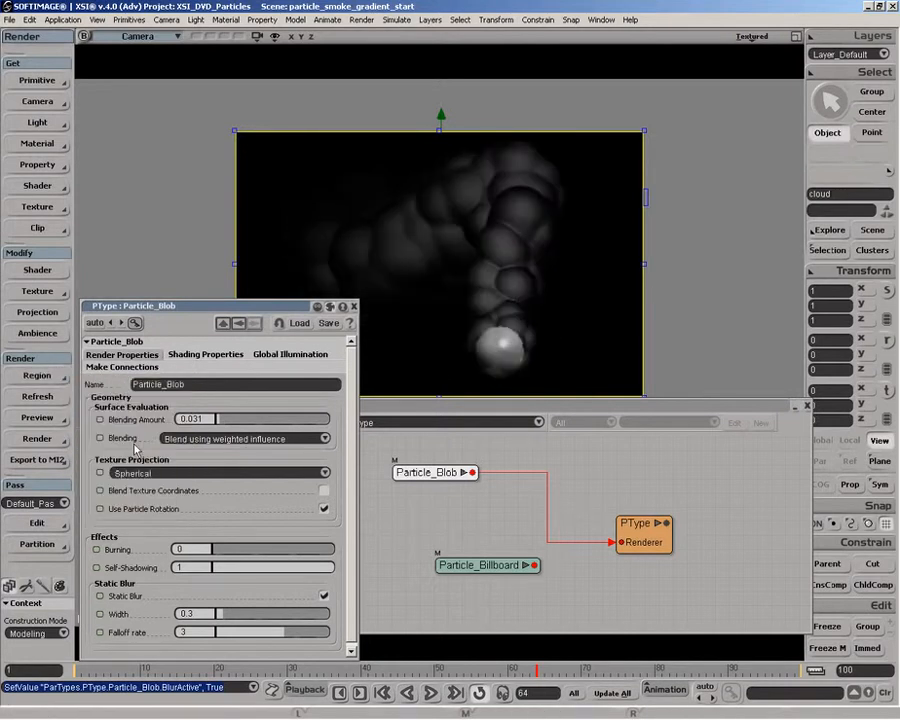
pyautogui.moveTo(352, 566); pyautogui.dragTo(352, 571)
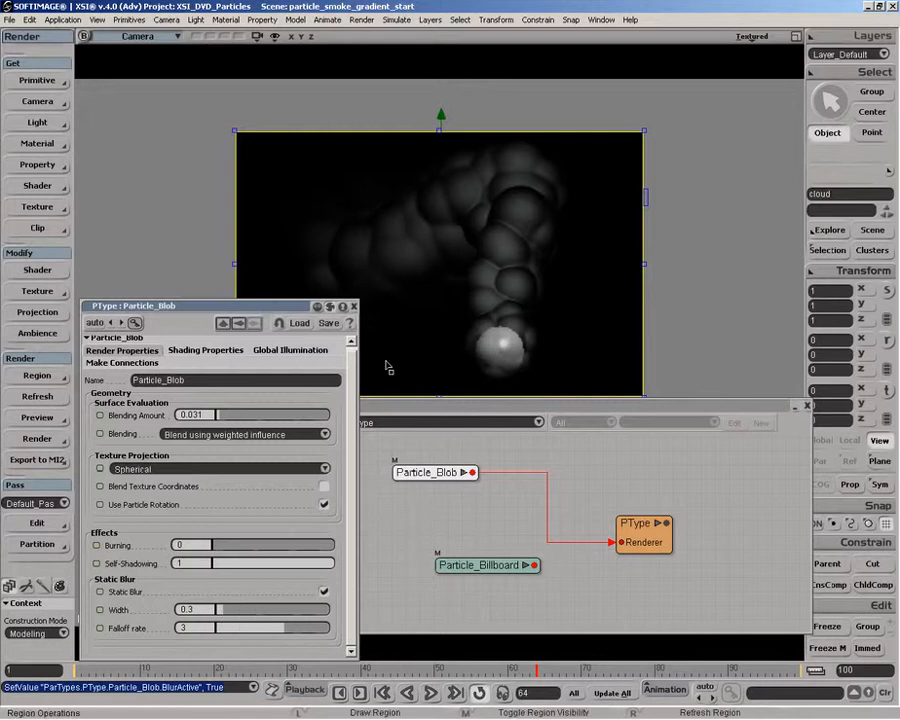
pyautogui.click(354, 307)
# Step: Add a Particle Sphere node and connect it to PType's Renderer input
pyautogui.click(176, 422)
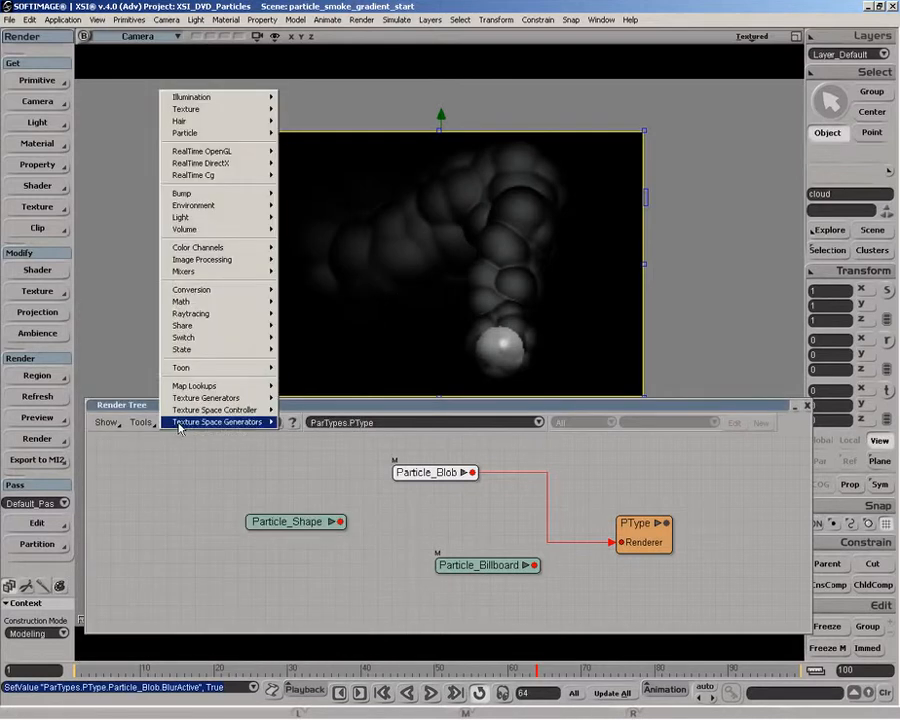
pyautogui.moveTo(215, 134)
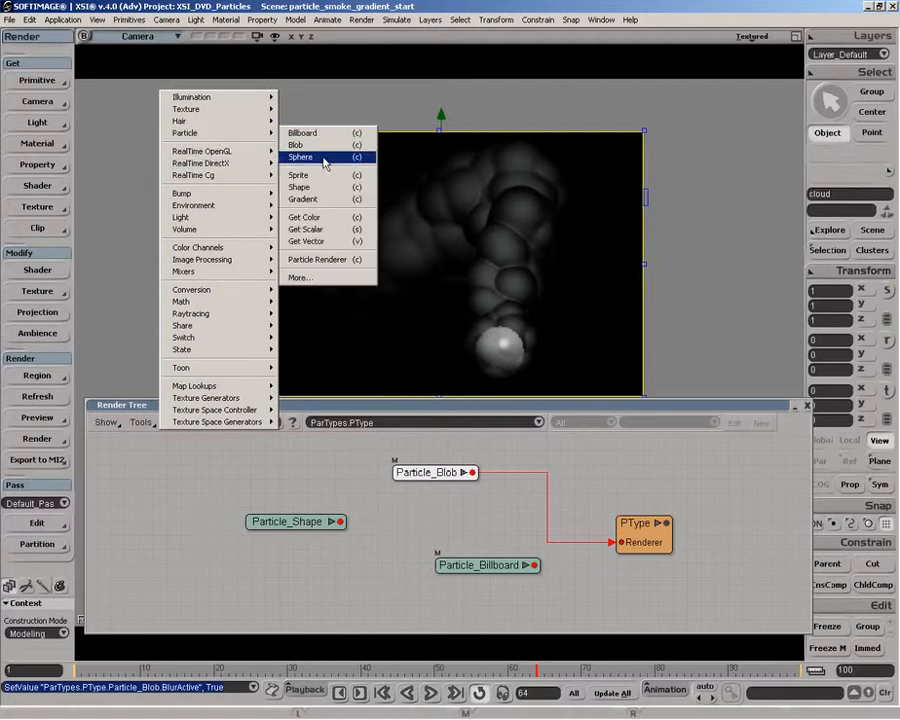
pyautogui.click(325, 157)
pyautogui.moveTo(459, 455); pyautogui.dragTo(626, 536)
pyautogui.click(660, 543)
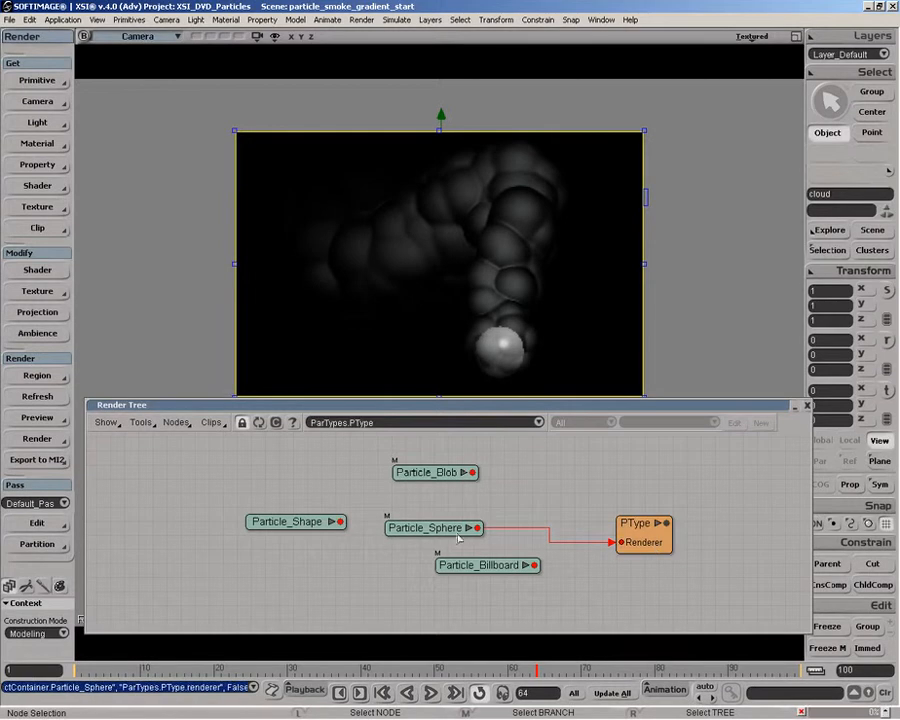
# Step: Set the Face option of Particle_Sphere to Back
pyautogui.click(447, 530)
pyautogui.doubleClick(447, 530)
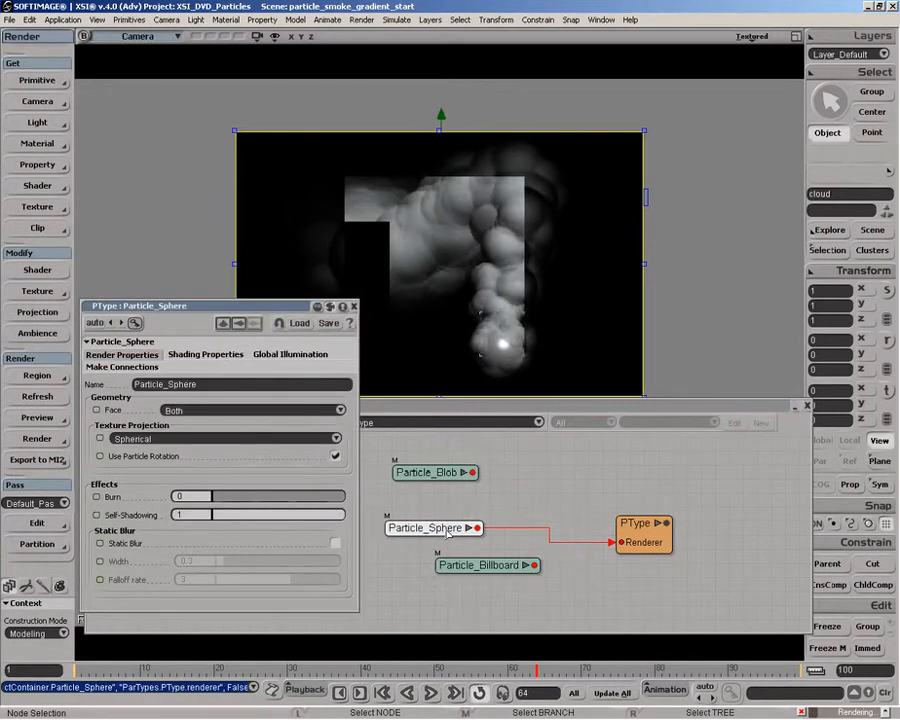
pyautogui.click(203, 412)
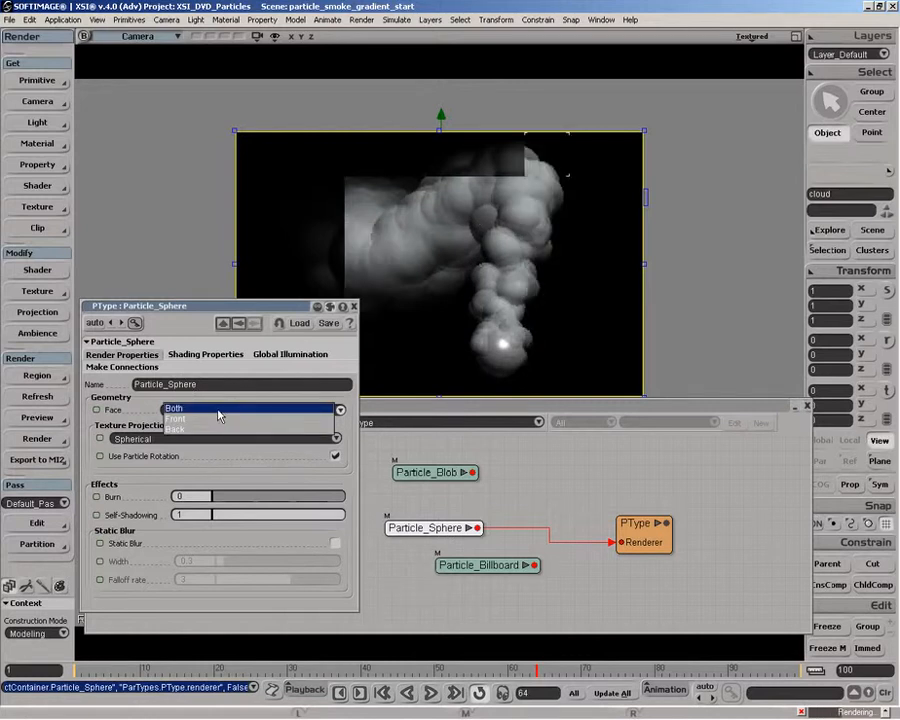
pyautogui.click(217, 429)
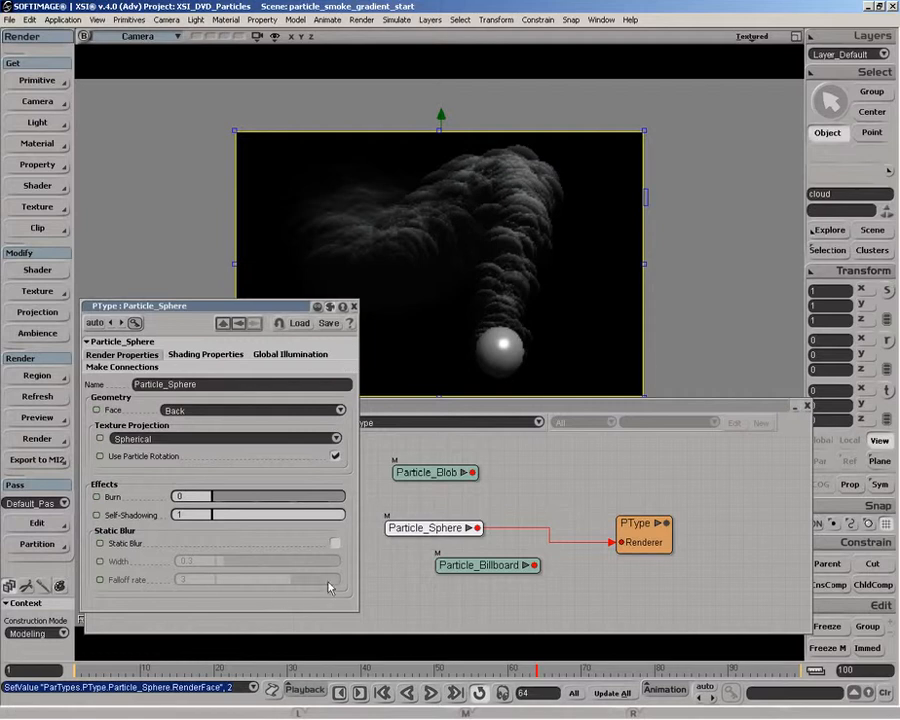
# Step: Raise the sphere's Burn to 0.766, turn on its Static Blur, and close its properties
pyautogui.moveTo(234, 499); pyautogui.dragTo(320, 498)
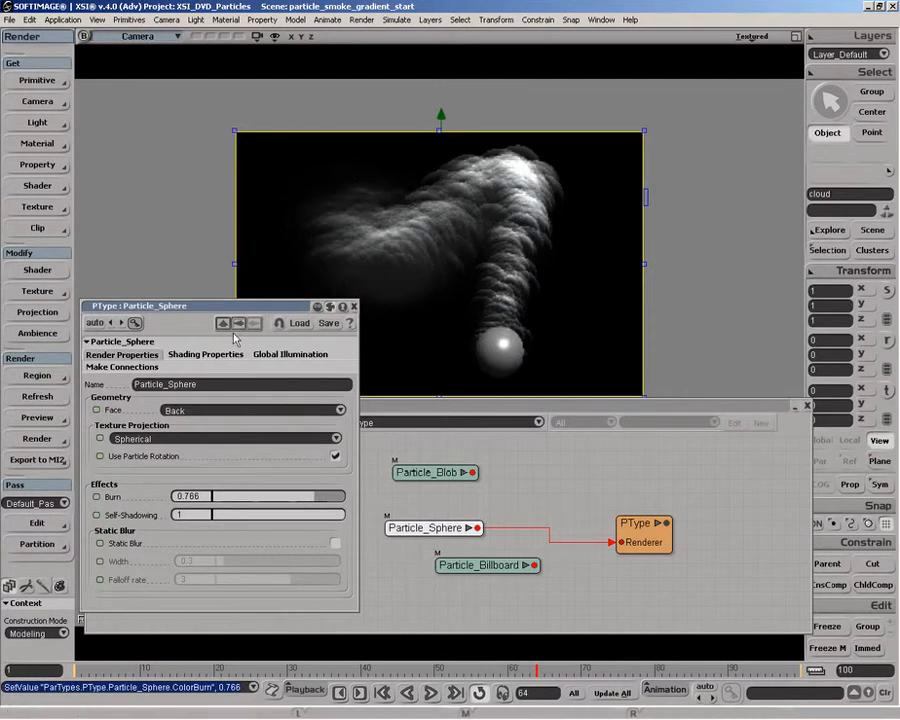
pyautogui.click(335, 543)
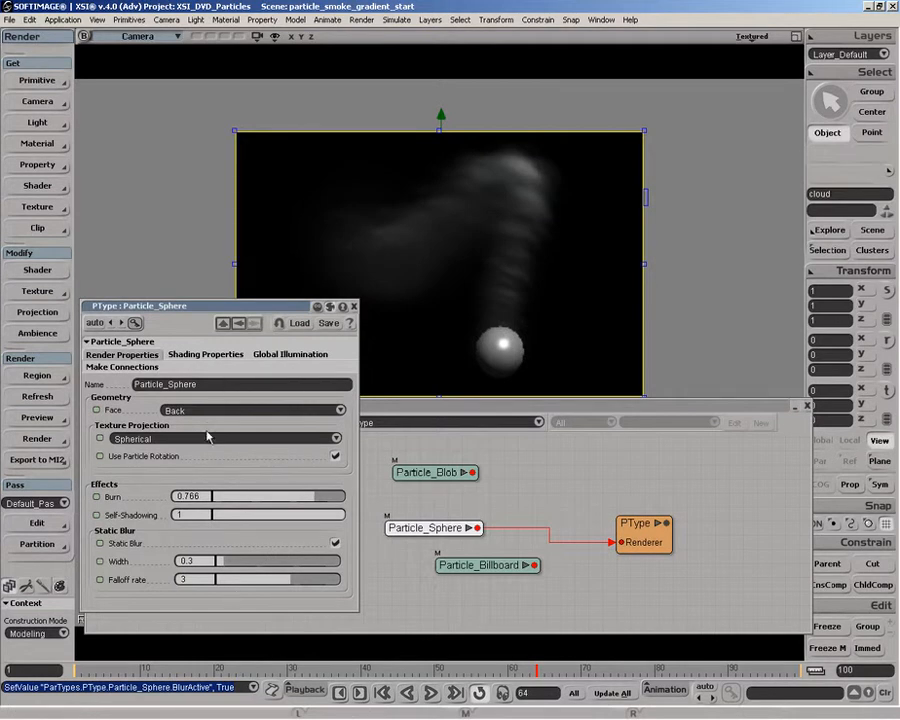
pyautogui.click(353, 306)
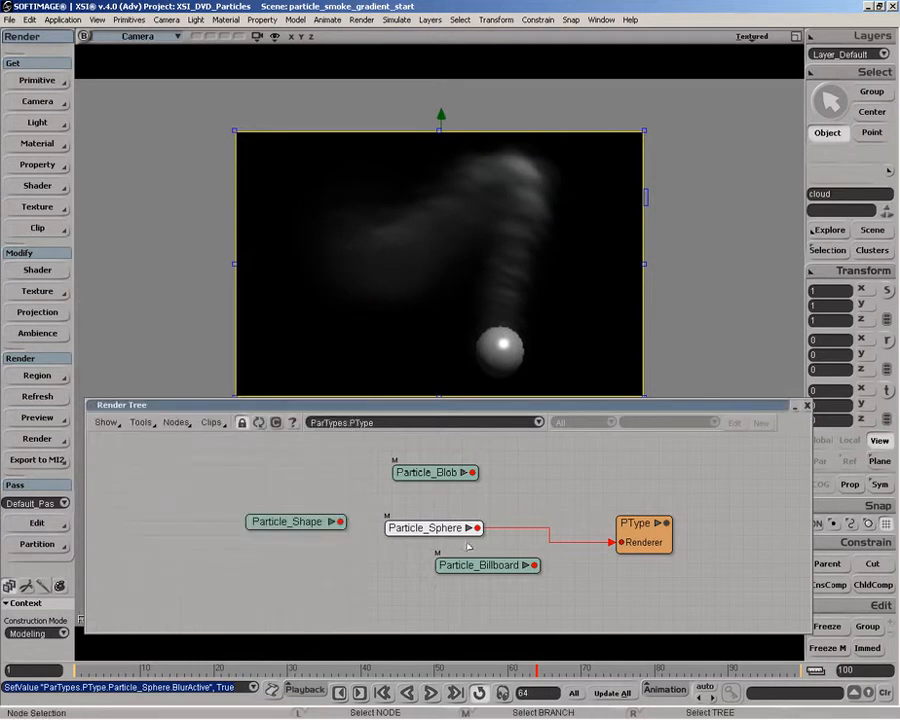
# Step: Tidy the Sphere, Blob and Shape nodes in the render tree, and reconnect Particle_Billboard to PType's Renderer input
pyautogui.moveTo(433, 531); pyautogui.dragTo(485, 521)
pyautogui.moveTo(430, 476); pyautogui.dragTo(467, 473)
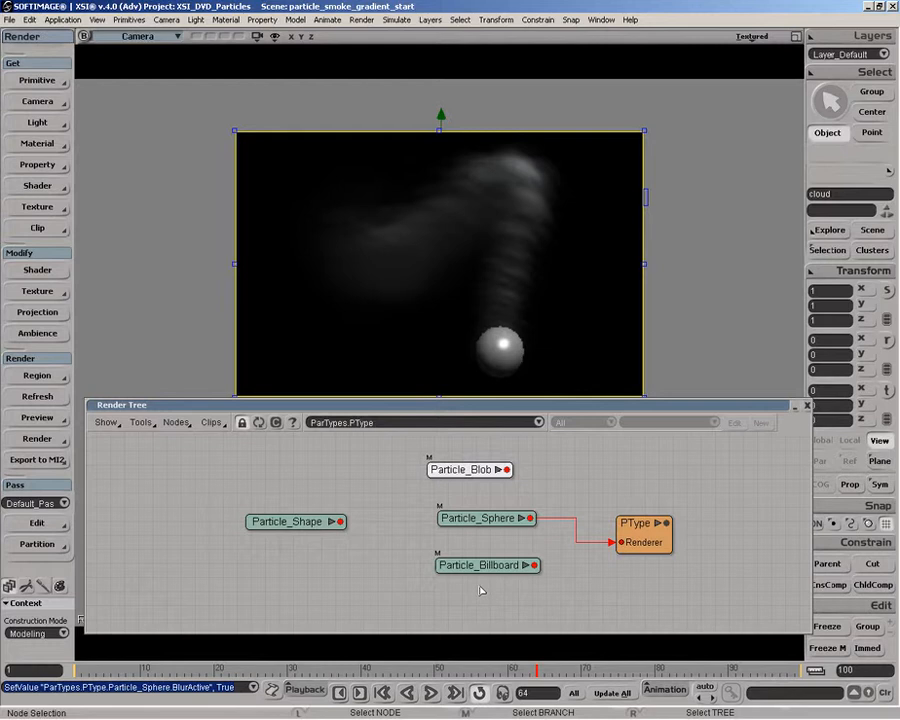
pyautogui.moveTo(292, 521); pyautogui.dragTo(303, 516)
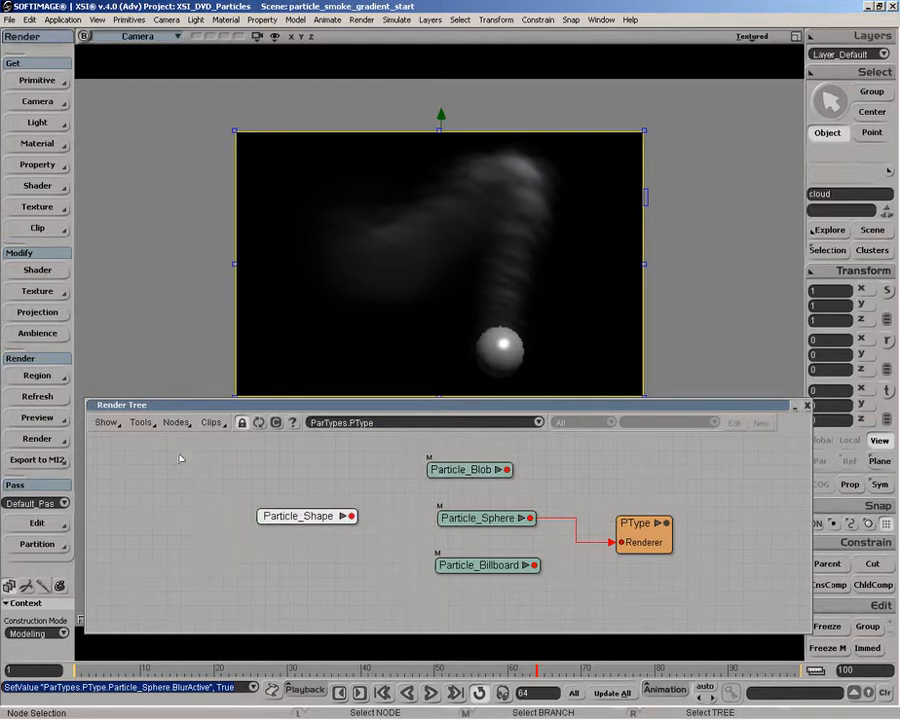
pyautogui.moveTo(535, 566); pyautogui.dragTo(624, 538)
pyautogui.click(660, 538)
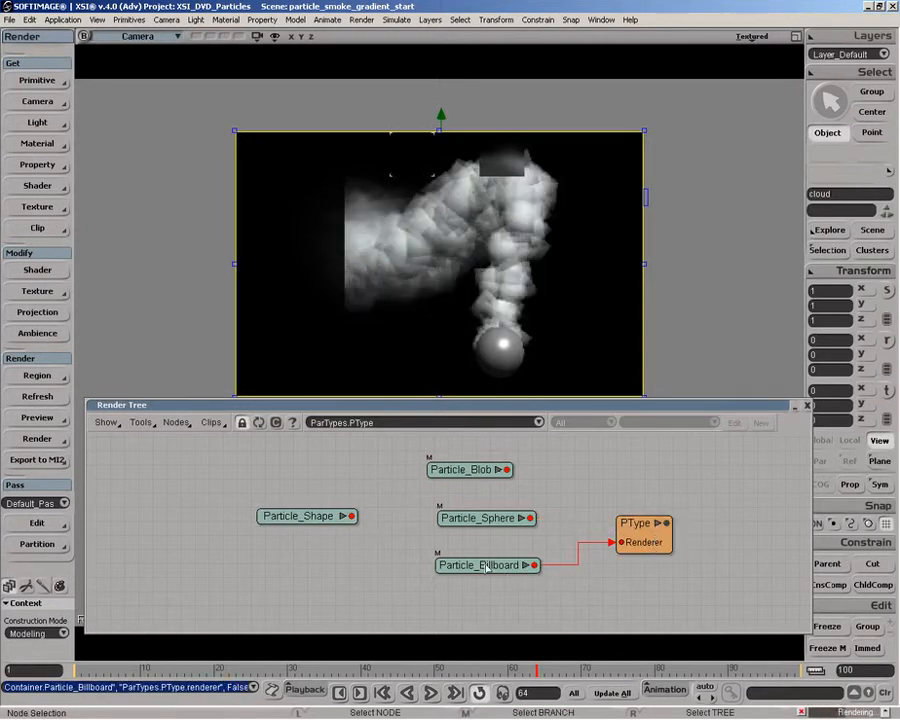
# Step: Move Particle_Shape level with the billboard and connect it to Particle_Billboard's Color input
pyautogui.click(319, 552)
pyautogui.moveTo(318, 556); pyautogui.dragTo(470, 562)
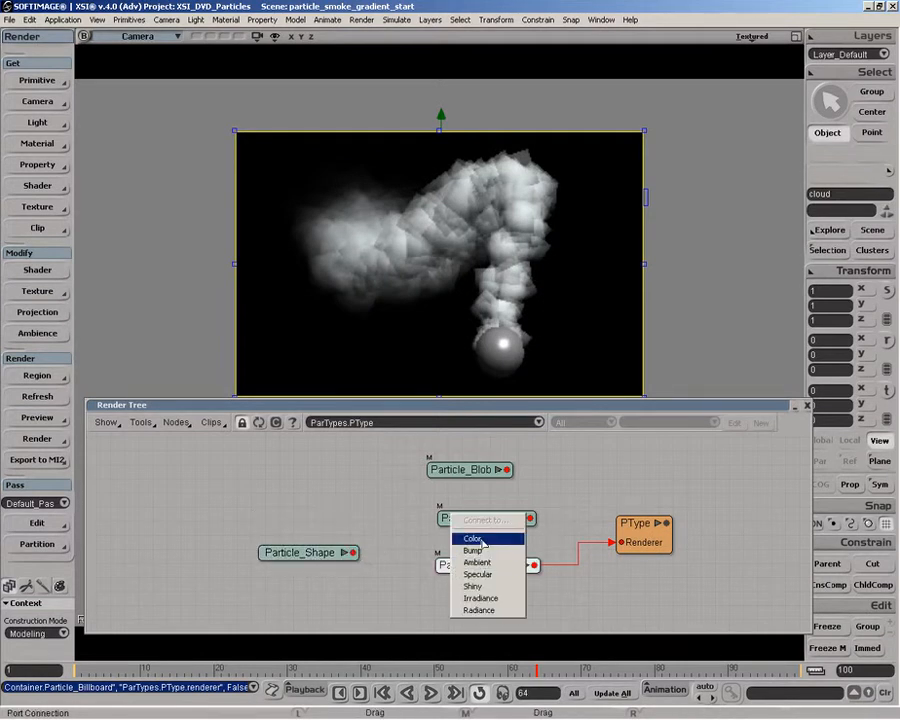
pyautogui.click(482, 541)
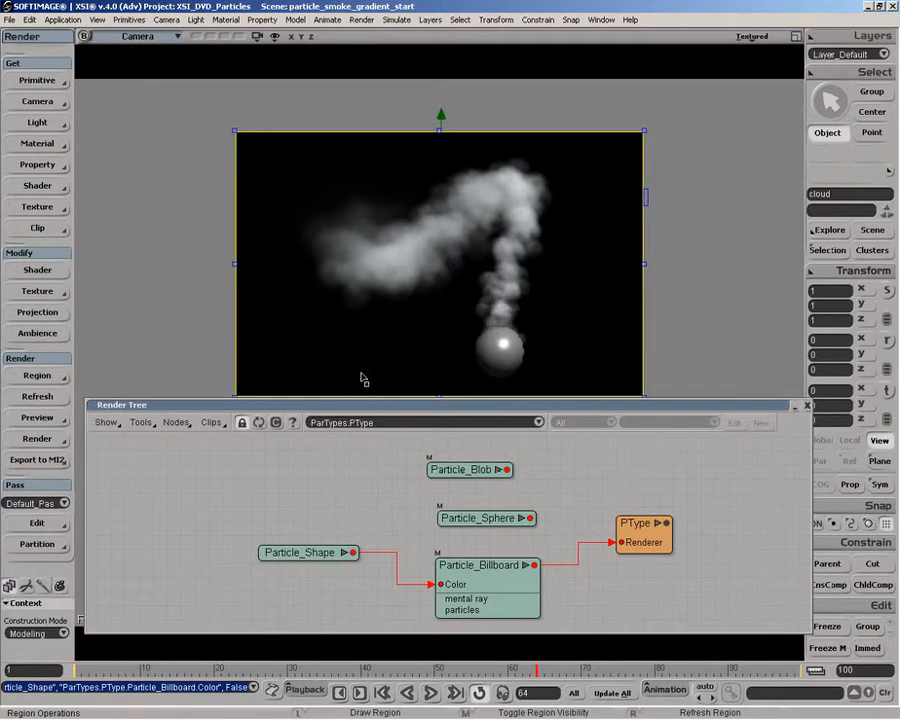
# Step: Disconnect Particle_Shape from the billboard to compare the render, and reconnect it to the Color input
pyautogui.click(432, 587)
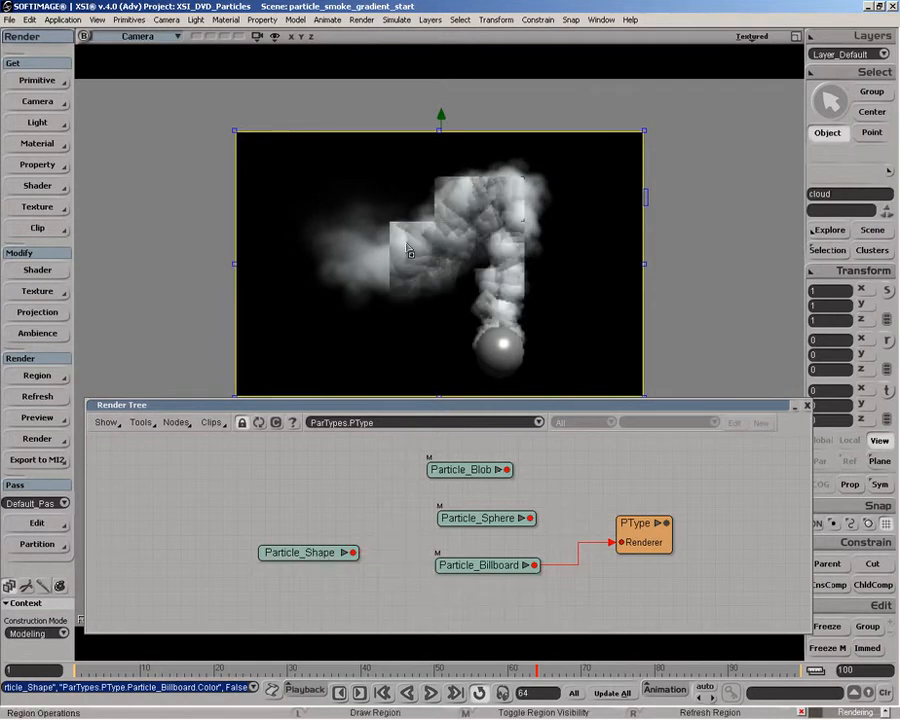
pyautogui.moveTo(353, 552); pyautogui.dragTo(470, 562)
pyautogui.click(500, 536)
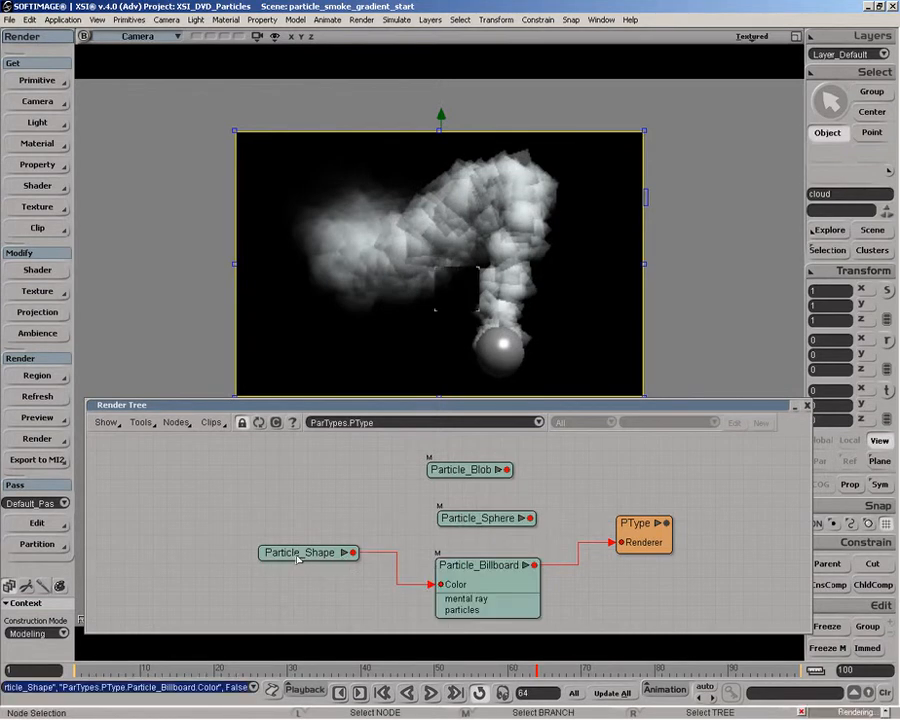
# Step: Open the Particle_Shape node's properties and set its Falloff type to Smooth Falloff
pyautogui.click(297, 558)
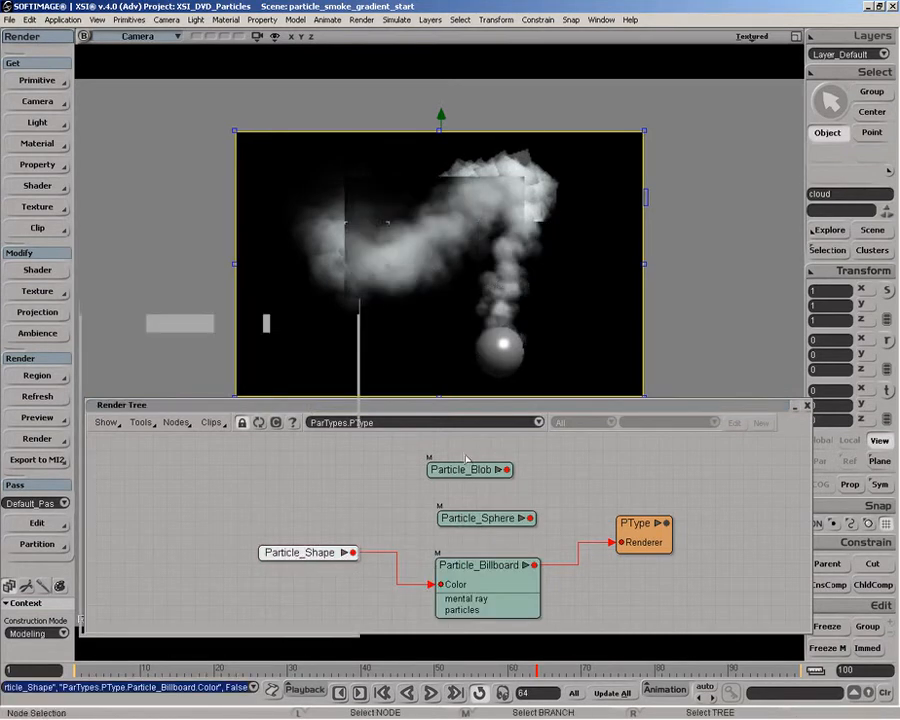
pyautogui.press('Return')
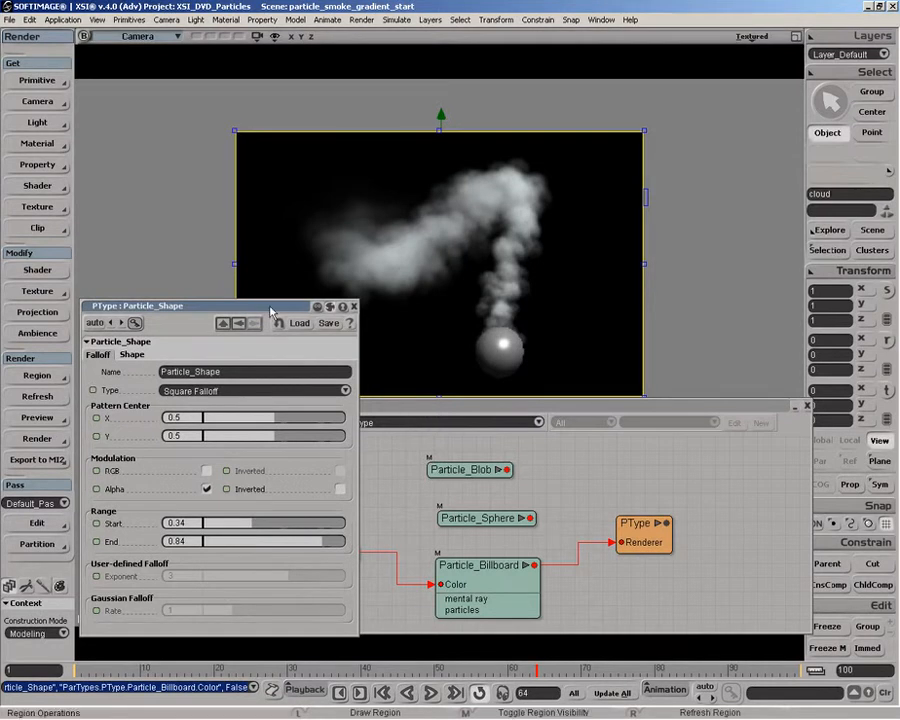
pyautogui.moveTo(271, 307); pyautogui.dragTo(116, 308)
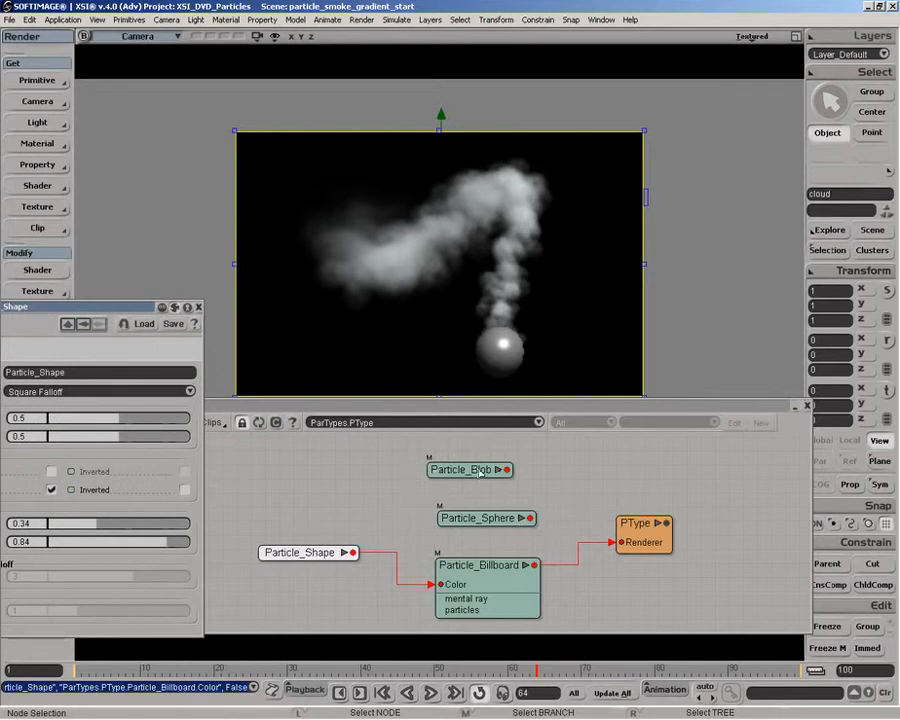
pyautogui.moveTo(106, 306); pyautogui.dragTo(268, 300)
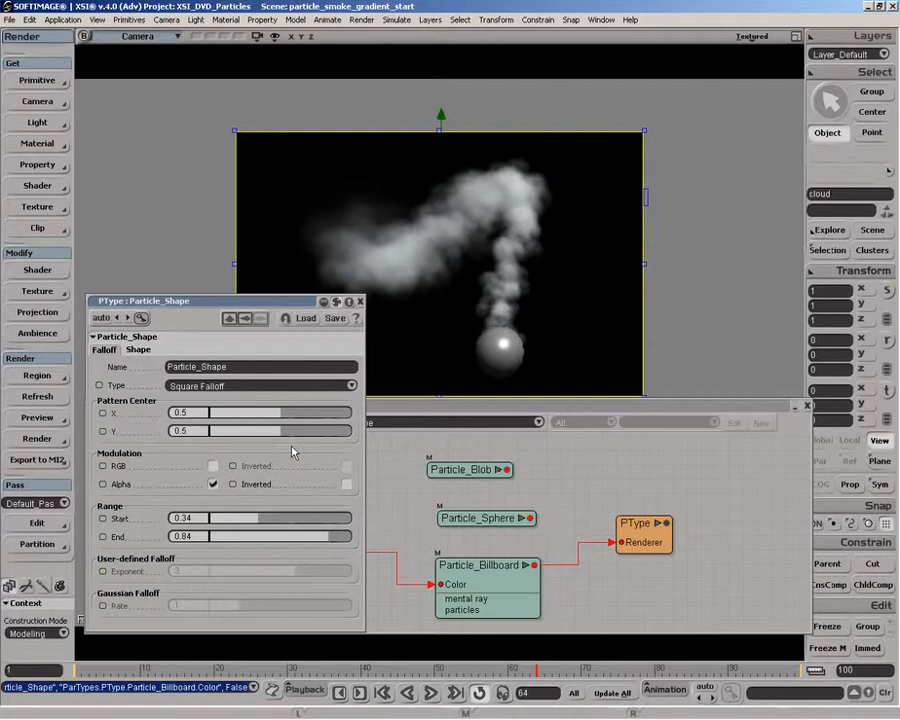
pyautogui.click(219, 386)
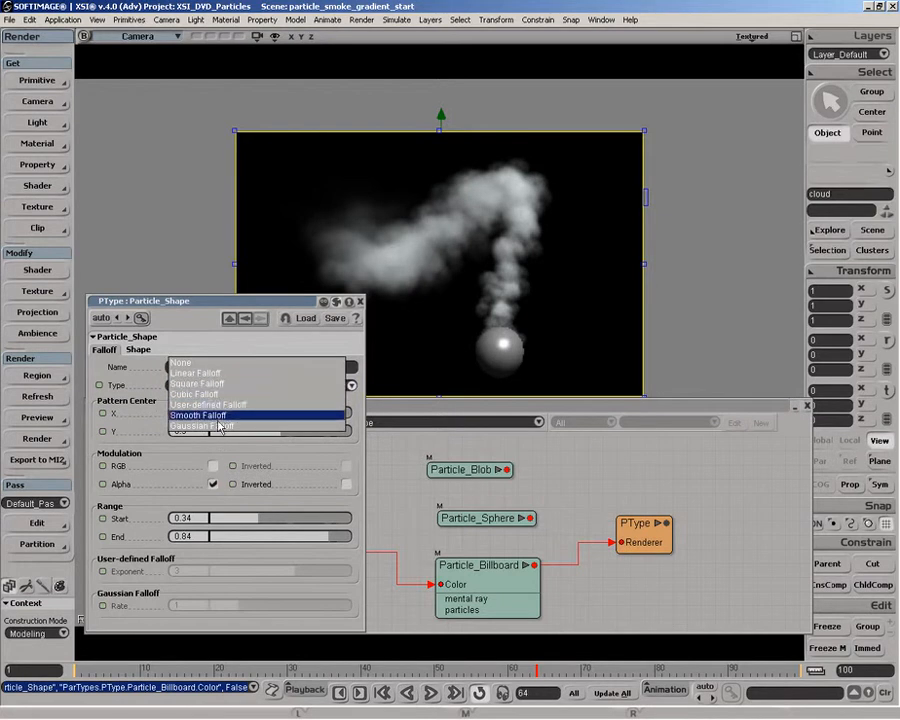
pyautogui.click(215, 415)
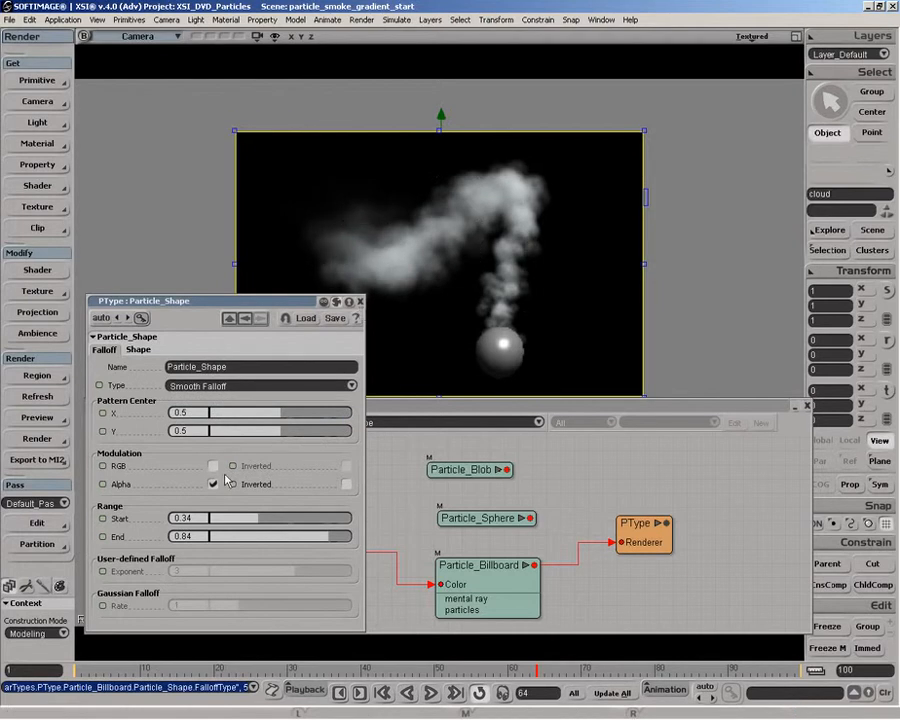
# Step: Try Falloff range Start values of 0.662 and 0.149 on Particle_Shape, and undo the change
pyautogui.click(305, 520)
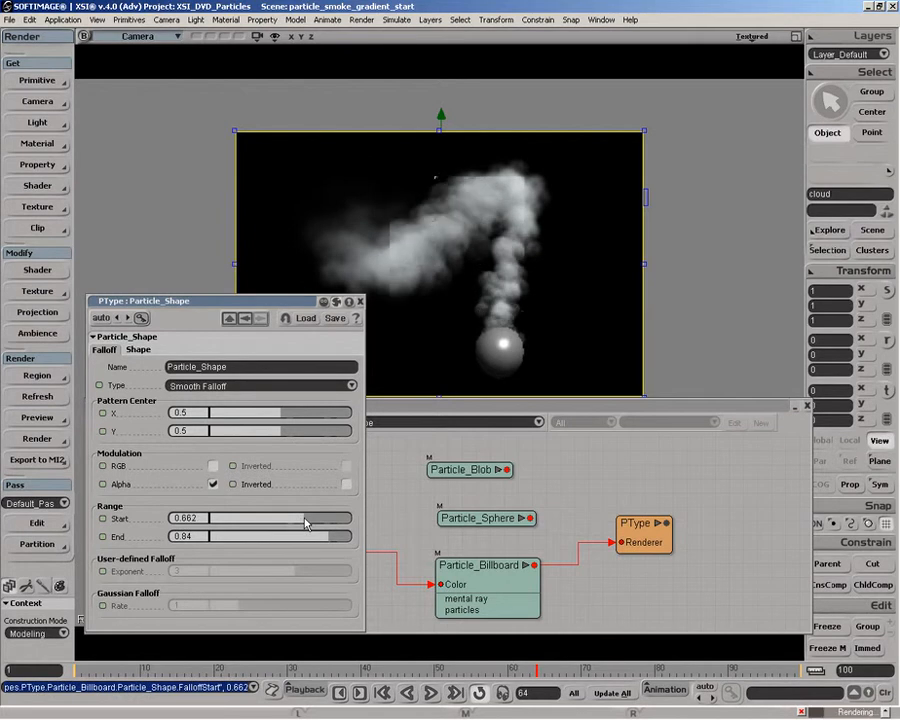
pyautogui.moveTo(309, 521); pyautogui.dragTo(233, 520)
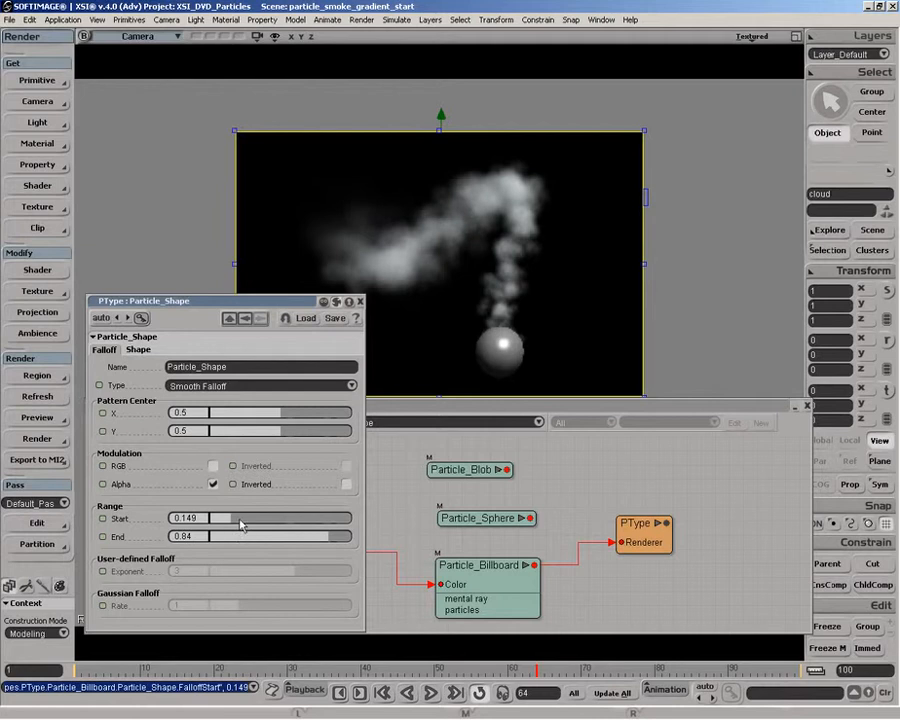
pyautogui.hotkey('ctrl', 'z')
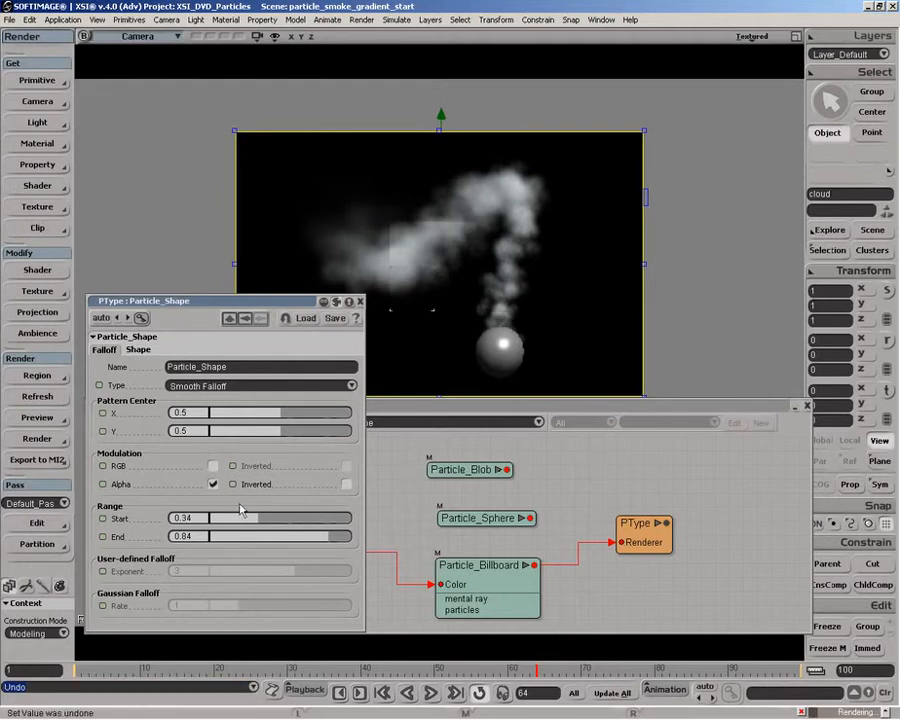
# Step: In Particle_Shape's Shape settings, try a Turbulence Scale of 1.376, and raise it to 3.783
pyautogui.click(140, 350)
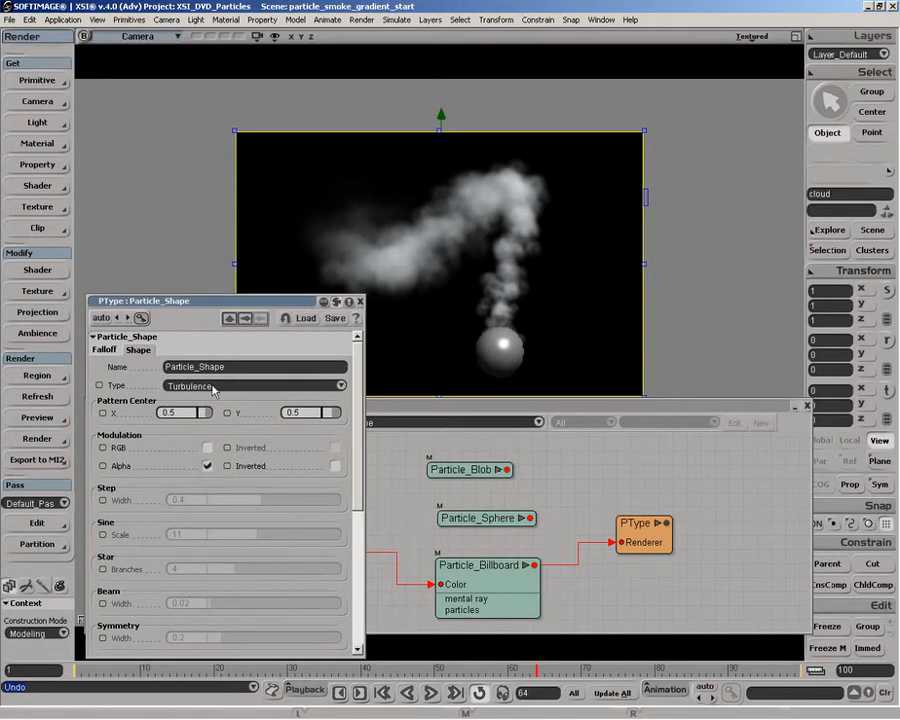
pyautogui.scroll(-5, 141, 447)
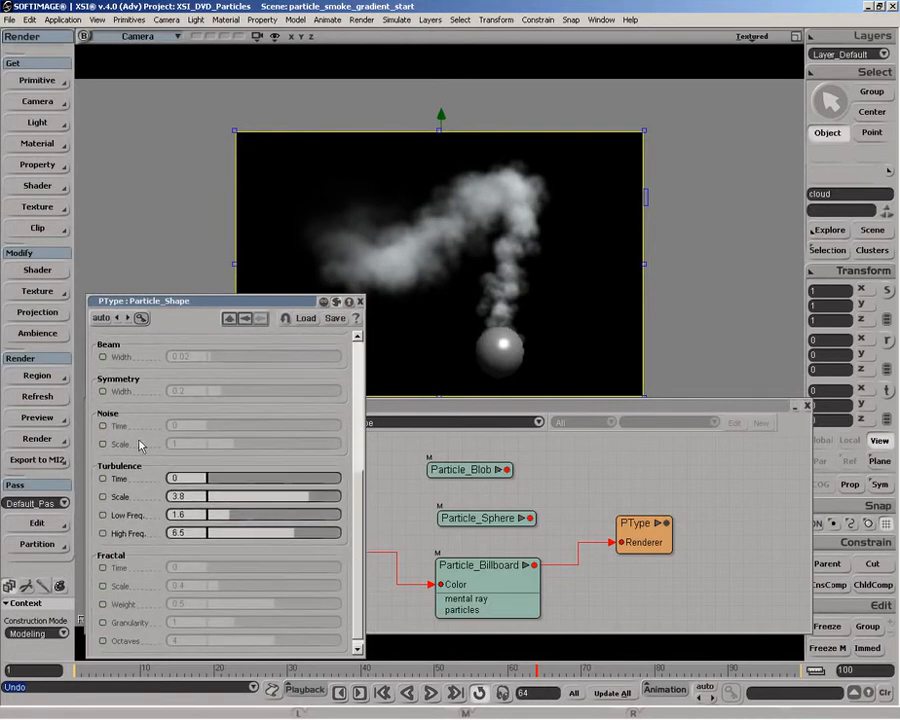
pyautogui.click(246, 500)
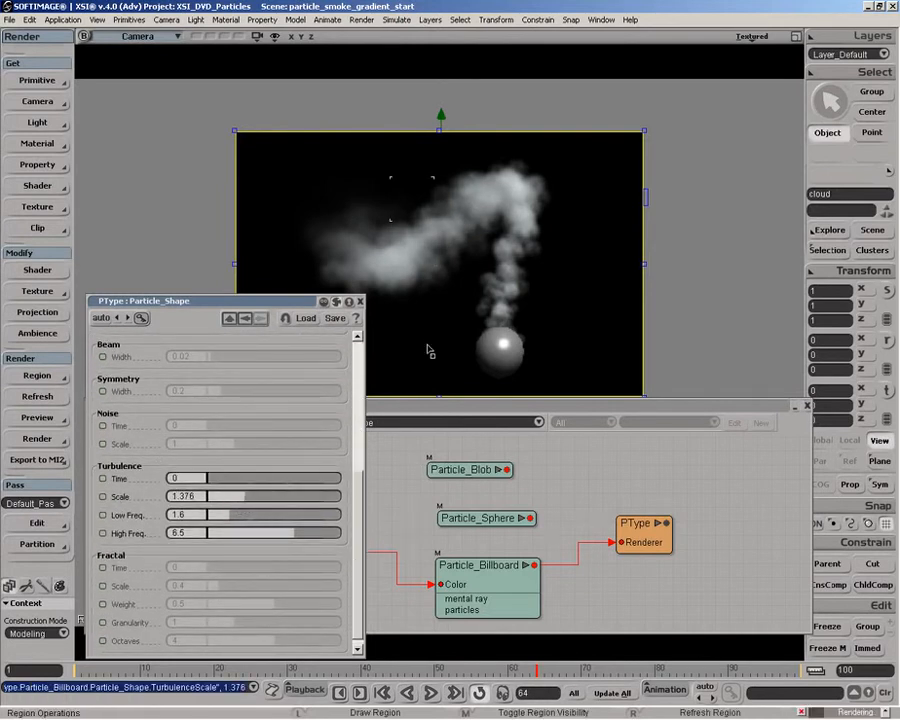
pyautogui.click(310, 498)
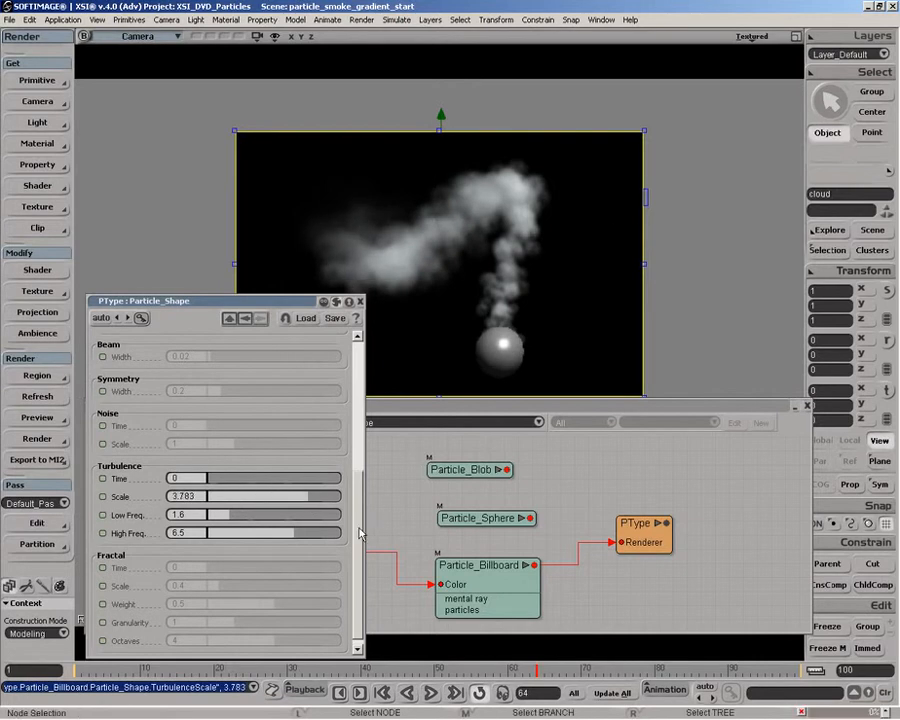
# Step: Switch Particle_Shape's Shape type to Sine Pattern and test Sine Scale values of 22.063 and 2.698
pyautogui.moveTo(360, 533); pyautogui.dragTo(360, 399)
pyautogui.click(225, 385)
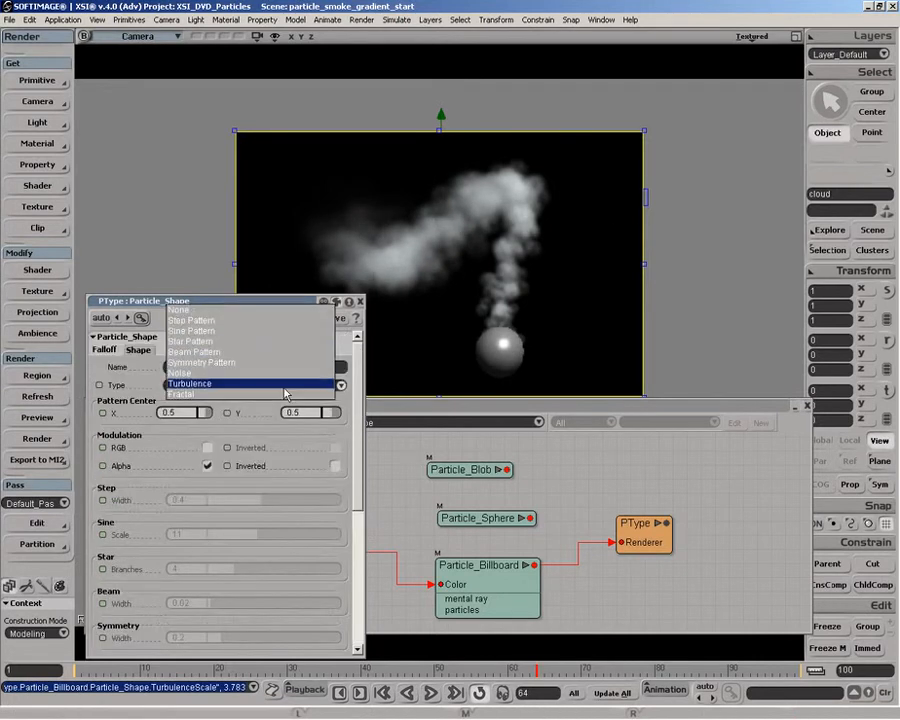
pyautogui.click(212, 331)
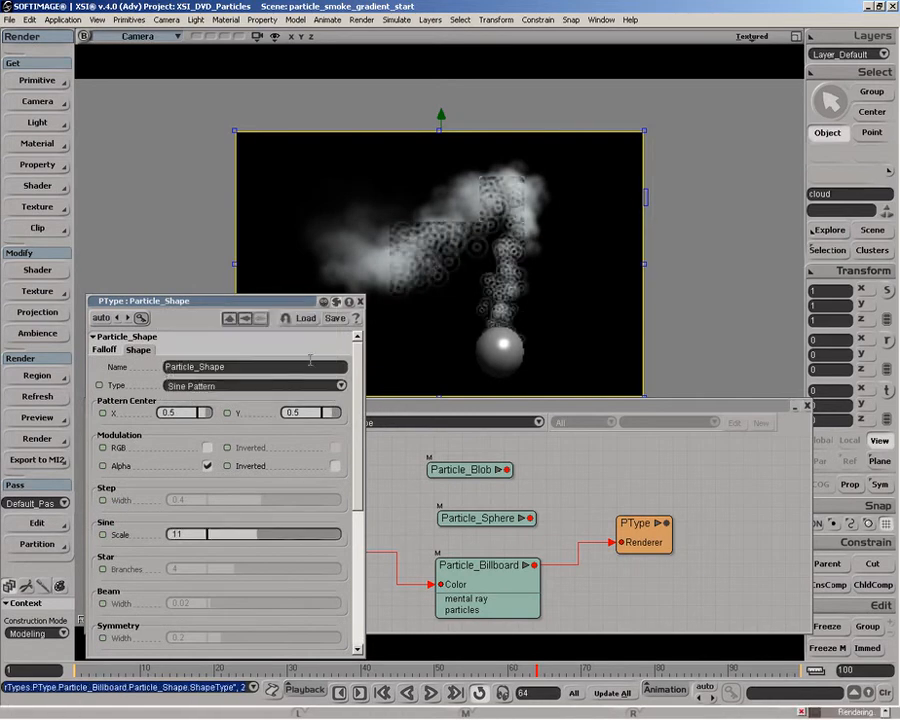
pyautogui.click(310, 536)
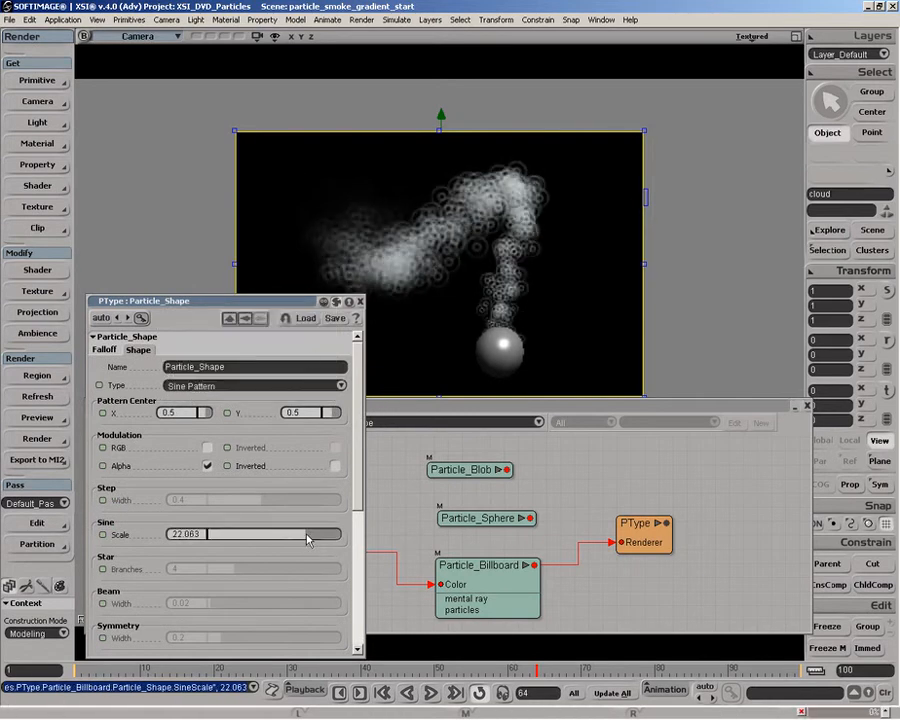
pyautogui.click(220, 535)
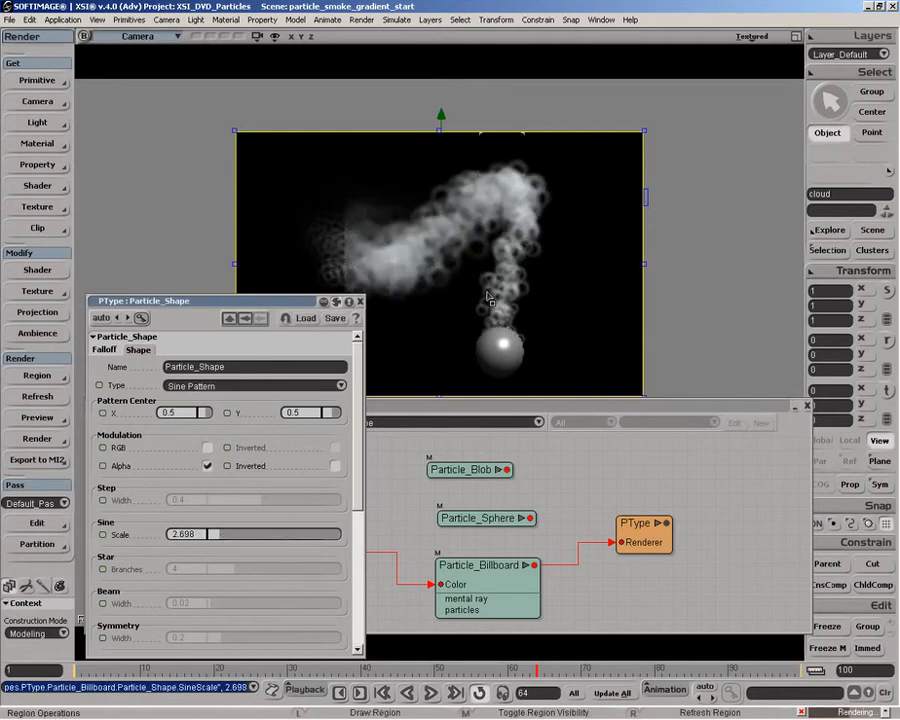
# Step: Try the Beam Pattern and the Step Pattern as Particle_Shape's Shape type
pyautogui.click(248, 386)
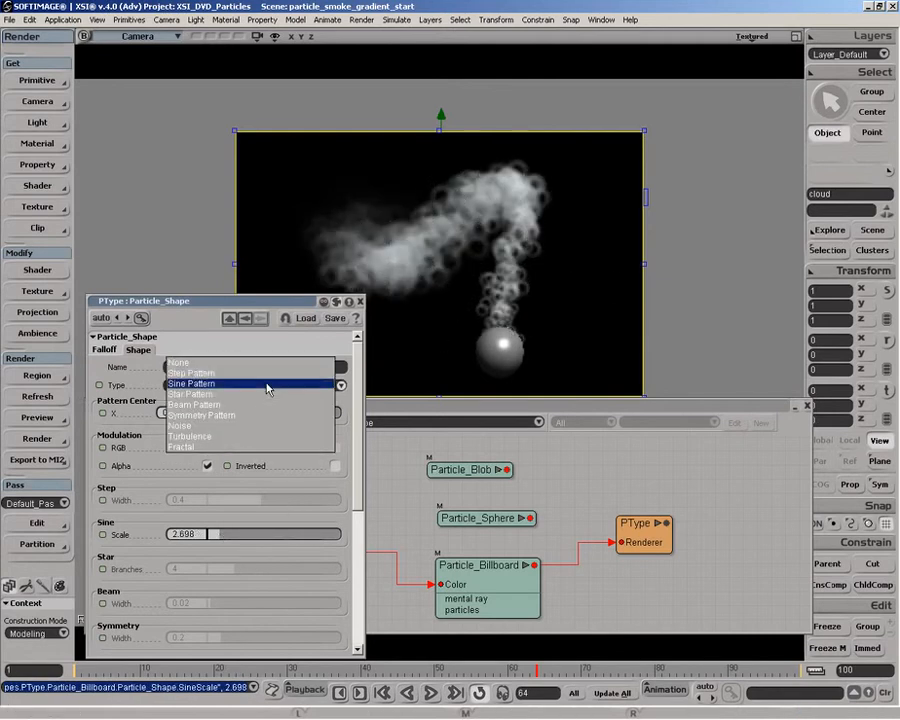
pyautogui.click(249, 404)
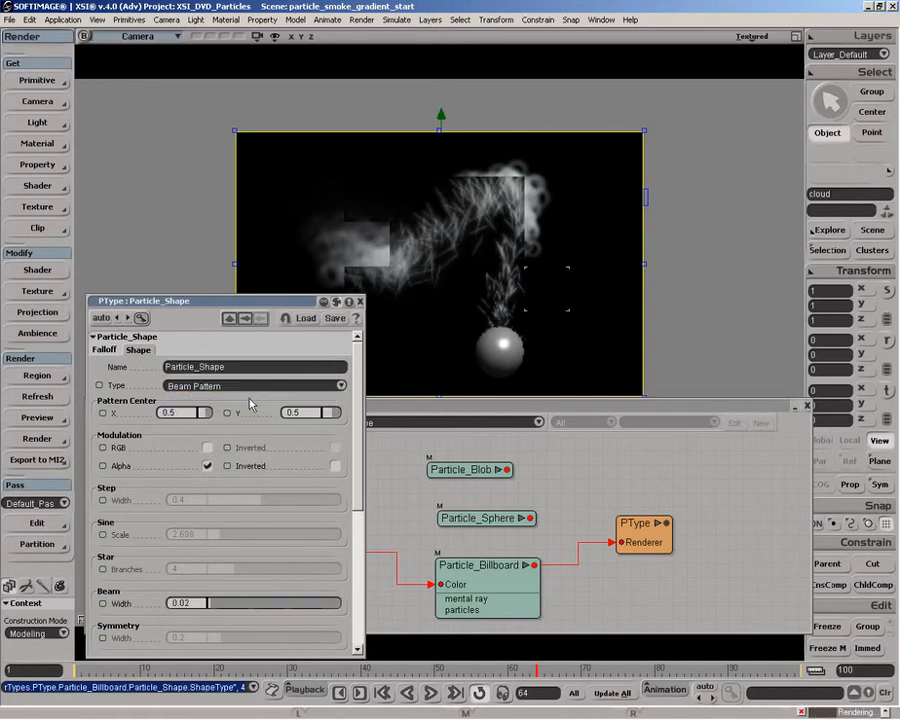
pyautogui.click(248, 386)
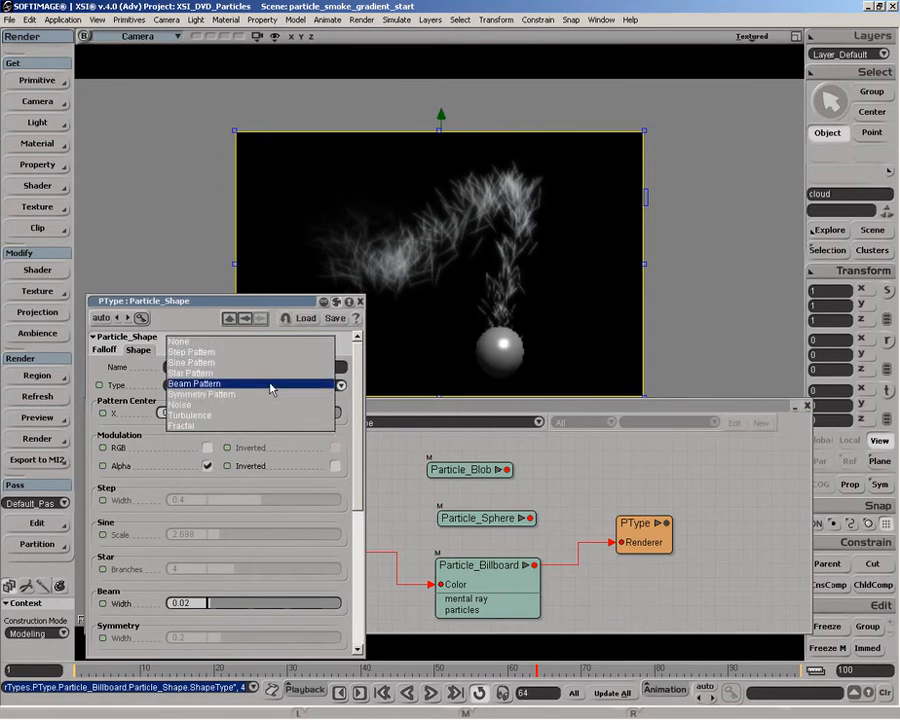
pyautogui.click(203, 352)
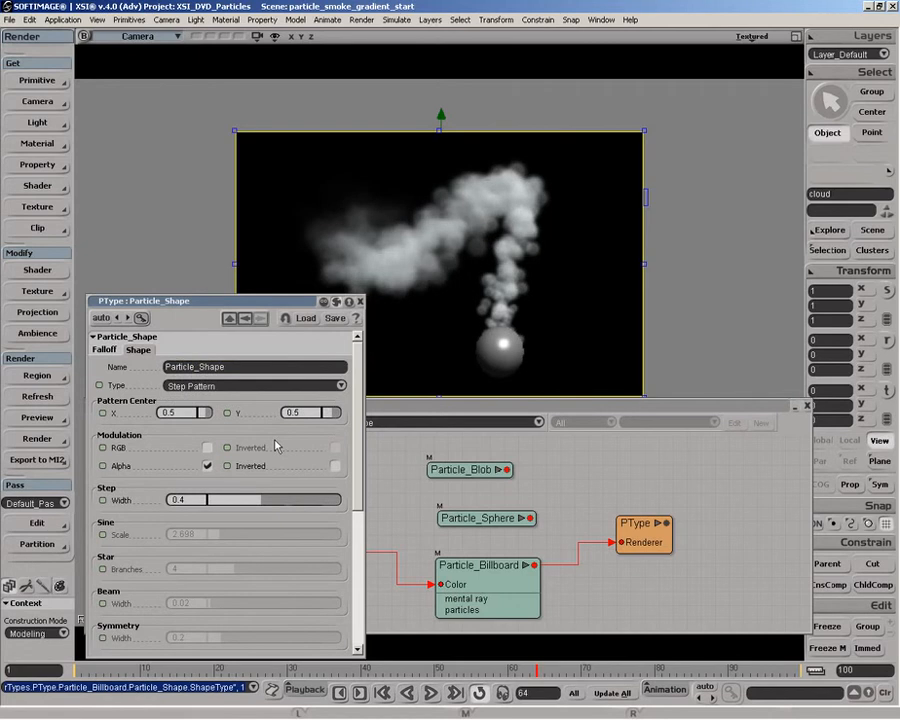
# Step: Set Particle_Shape's Shape type back to Turbulence and close its properties
pyautogui.click(250, 386)
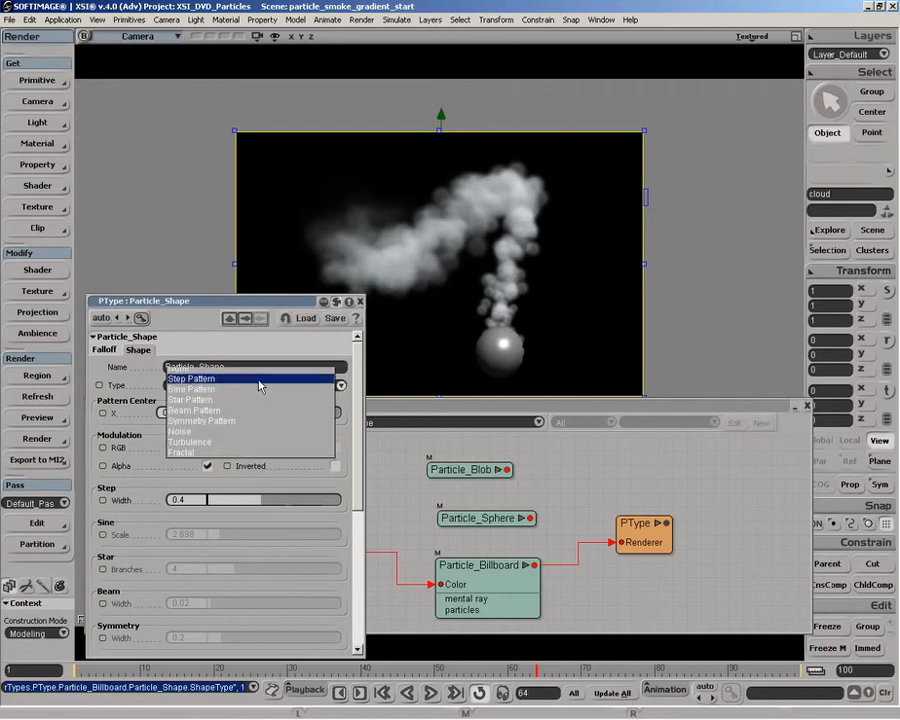
pyautogui.click(216, 450)
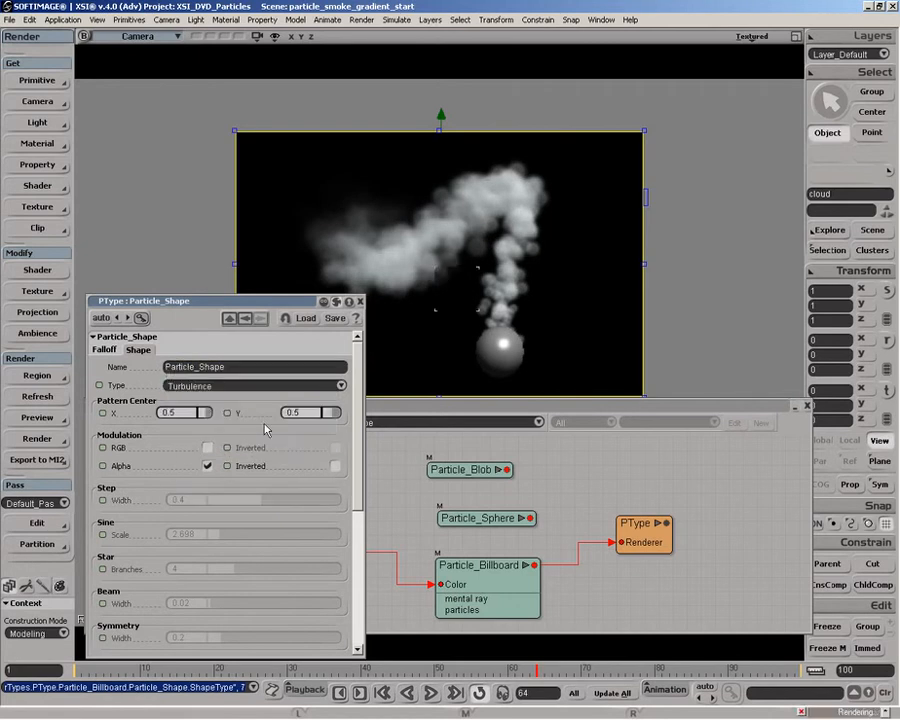
pyautogui.click(361, 301)
# Step: Move Particle_Sphere, Particle_Billboard and Particle_Shape higher in the render tree, and expand Particle_Shape to show its input ports
pyautogui.moveTo(463, 520); pyautogui.dragTo(463, 506)
pyautogui.moveTo(474, 586); pyautogui.dragTo(482, 570)
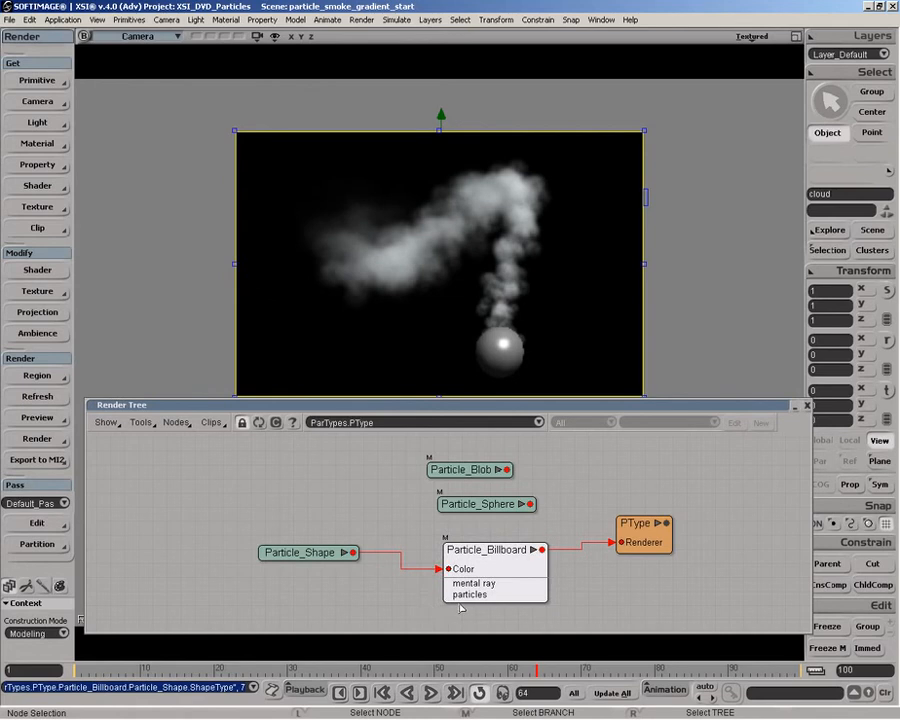
pyautogui.moveTo(304, 555); pyautogui.dragTo(357, 509)
pyautogui.click(371, 552)
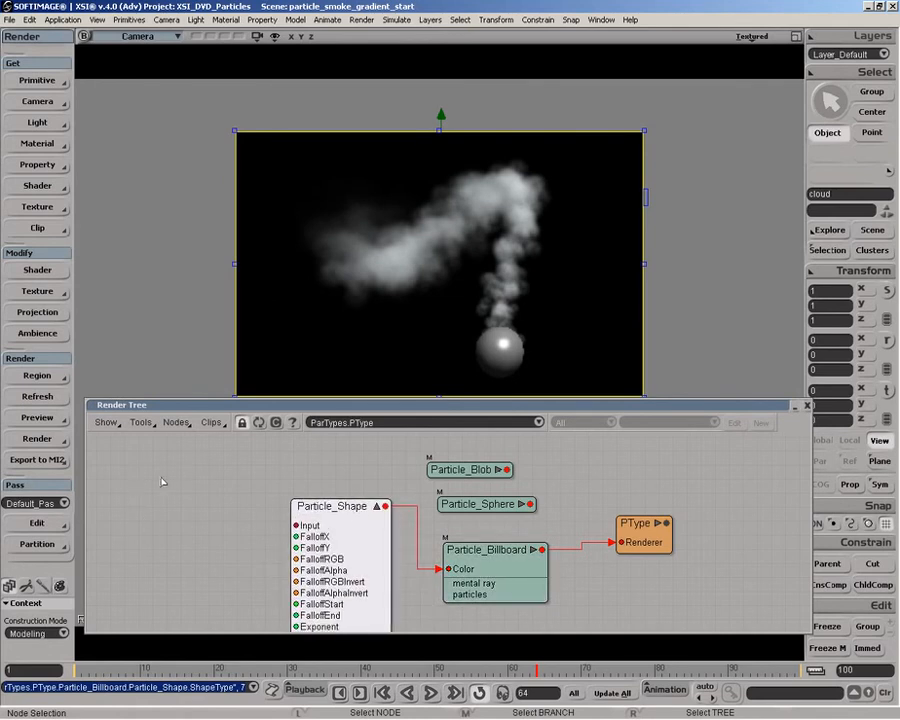